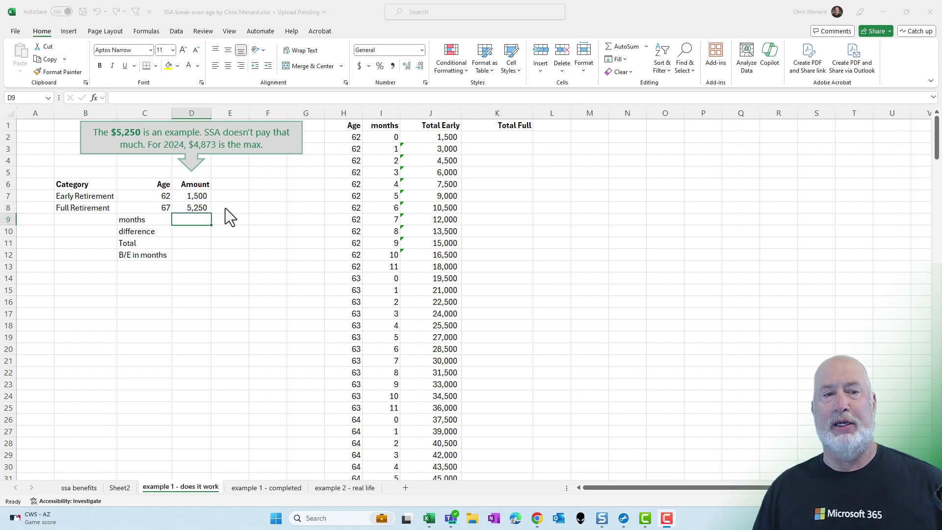
Step: Review the age and amount cells, then enter =(C8-C7)*12 in D9 to get 60 months
{"action": "left_click", "coordinate": [193, 208]}
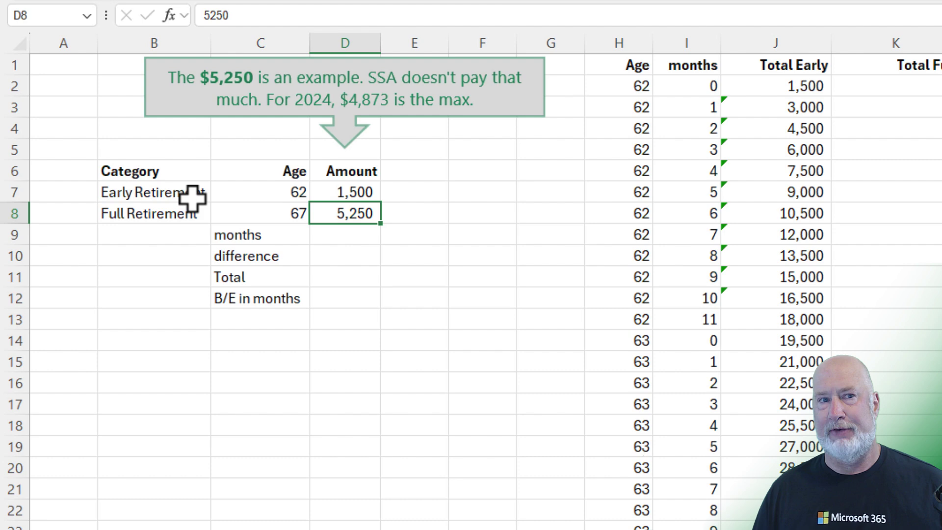
{"action": "left_click", "coordinate": [243, 193]}
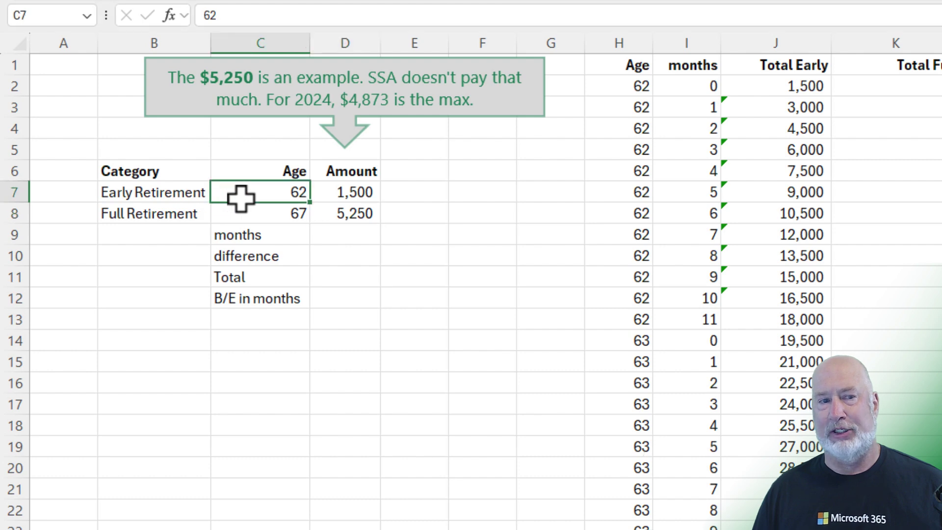
{"action": "left_click", "coordinate": [331, 193]}
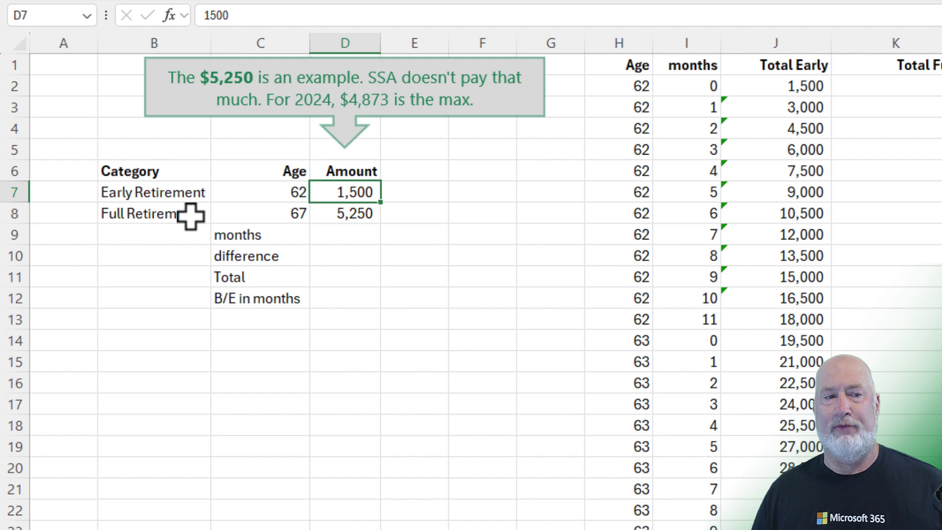
{"action": "left_click", "coordinate": [245, 214]}
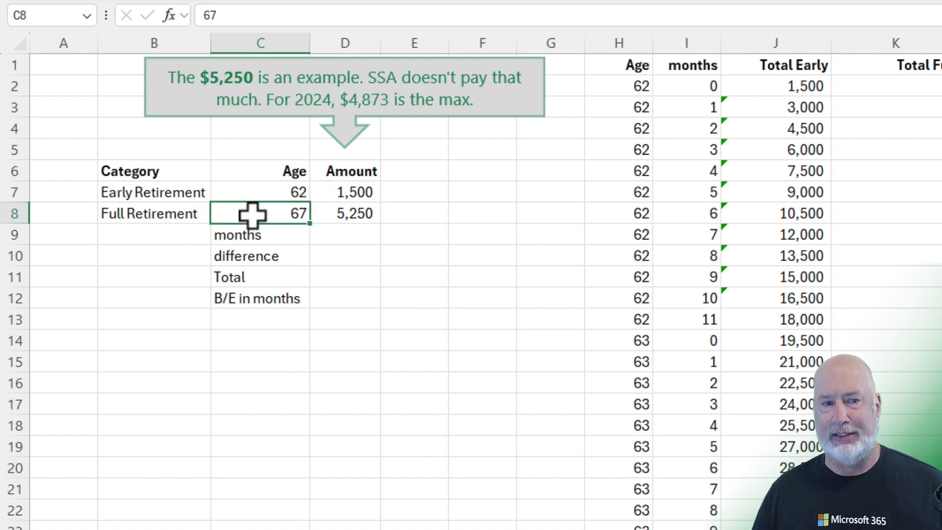
{"action": "left_click", "coordinate": [335, 219]}
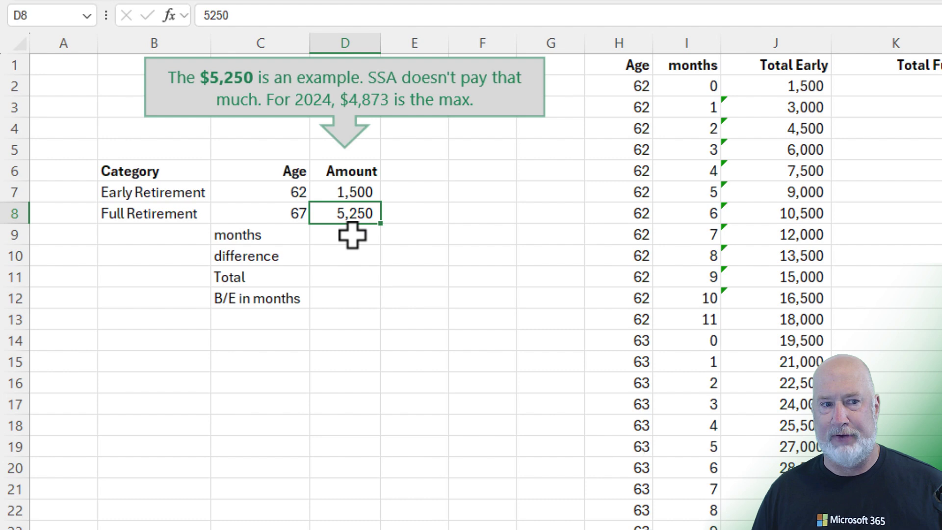
{"action": "left_click", "coordinate": [352, 236]}
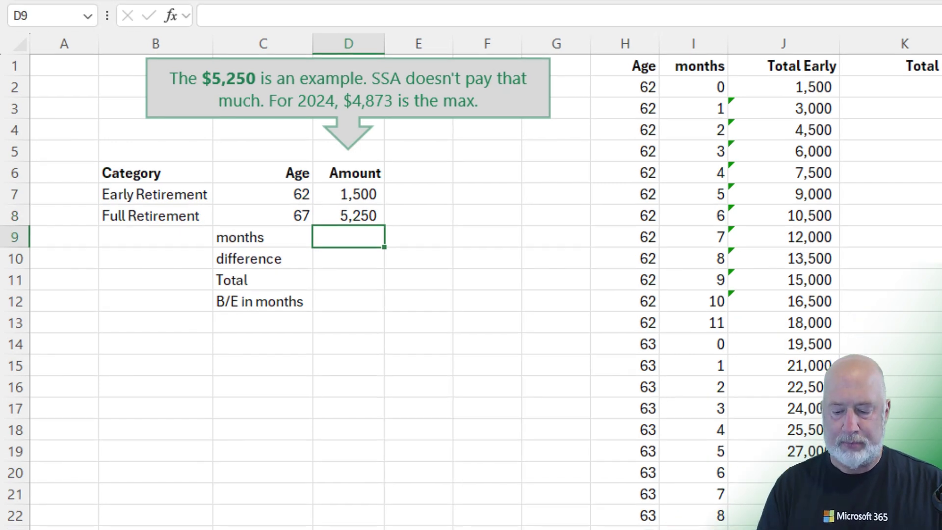
{"action": "type", "text": "=("}
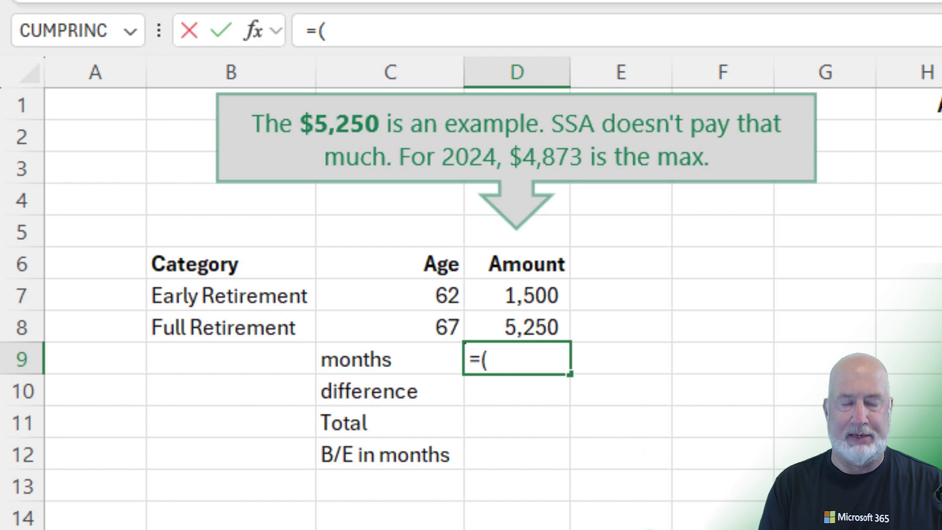
{"action": "left_click", "coordinate": [431, 328]}
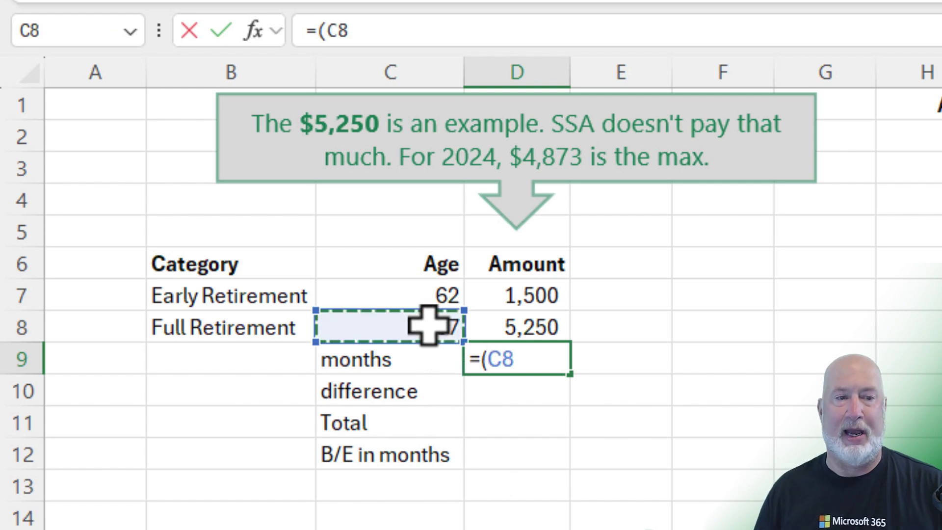
{"action": "type", "text": "-"}
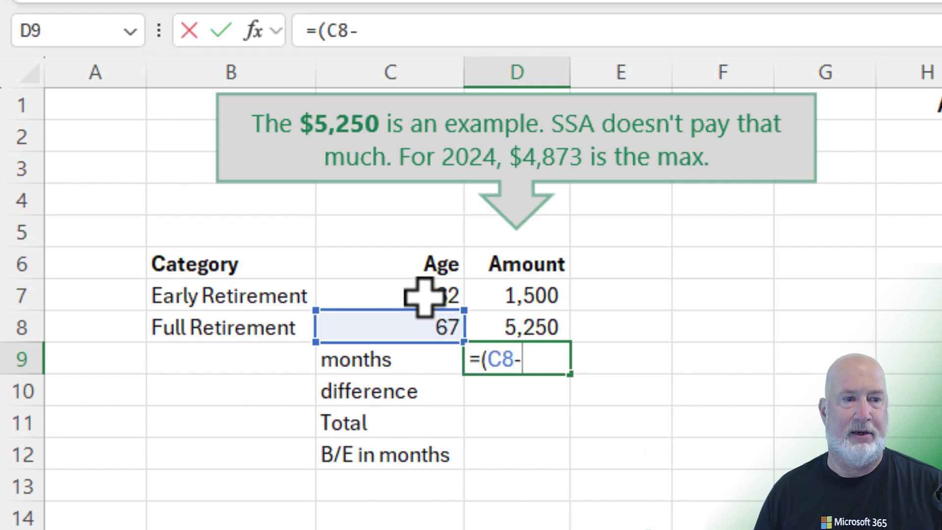
{"action": "left_click", "coordinate": [426, 296]}
{"action": "type", "text": ")"}
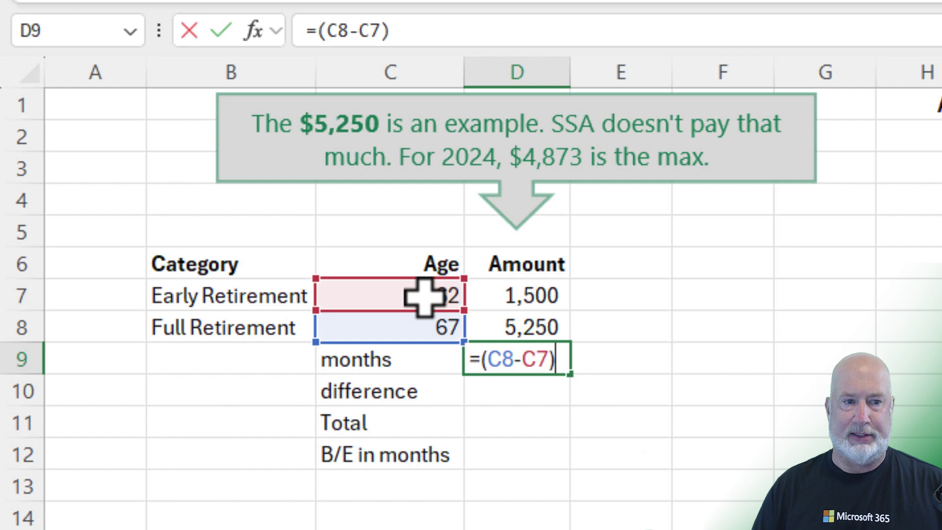
{"action": "type", "text": "2"}
{"action": "key", "text": "Return"}
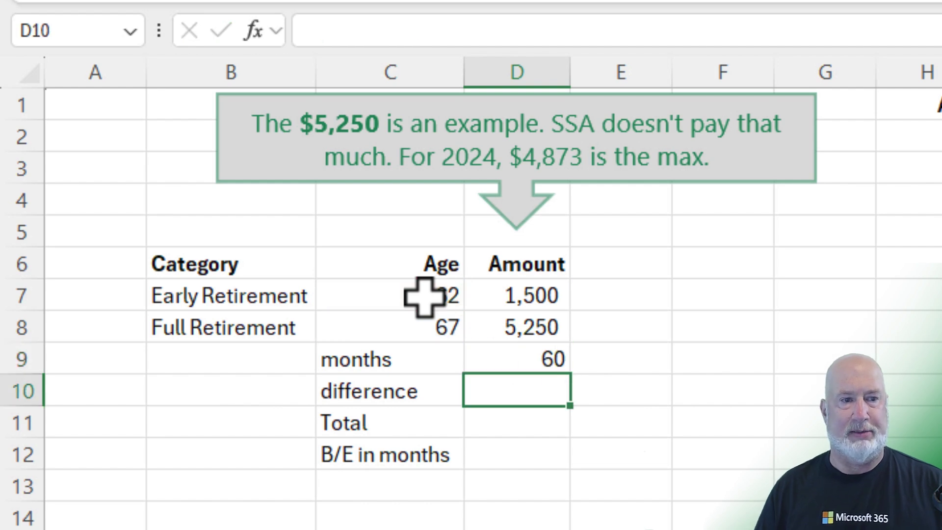
{"action": "type", "text": "="}
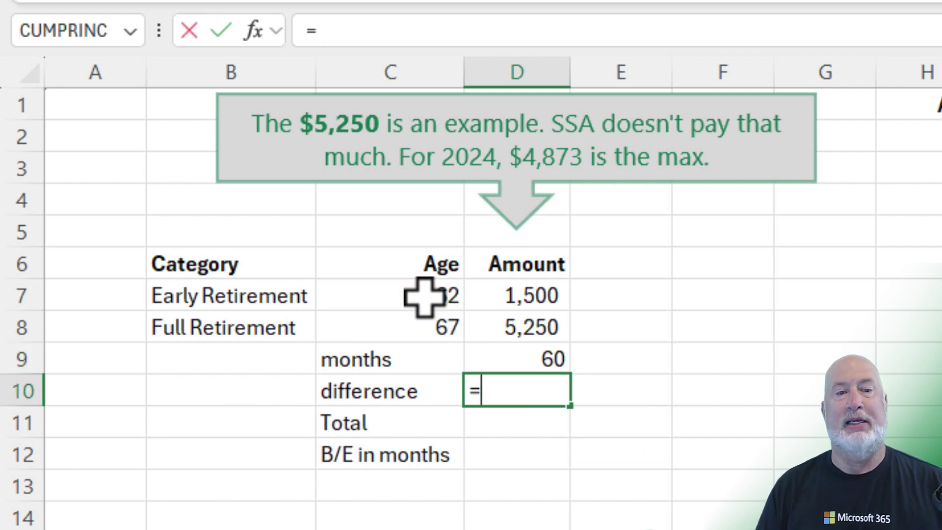
Step: Enter =D8-D7 in D10 for a 3,750 monthly difference, then move to D11
{"action": "key", "text": "Up"}
{"action": "key", "text": "Up"}
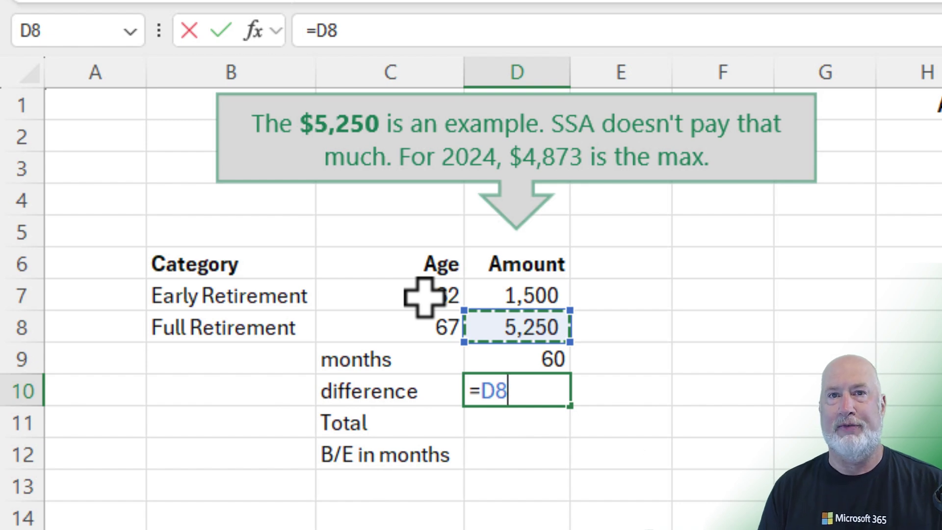
{"action": "type", "text": "-"}
{"action": "key", "text": "Up"}
{"action": "key", "text": "Up"}
{"action": "key", "text": "Up"}
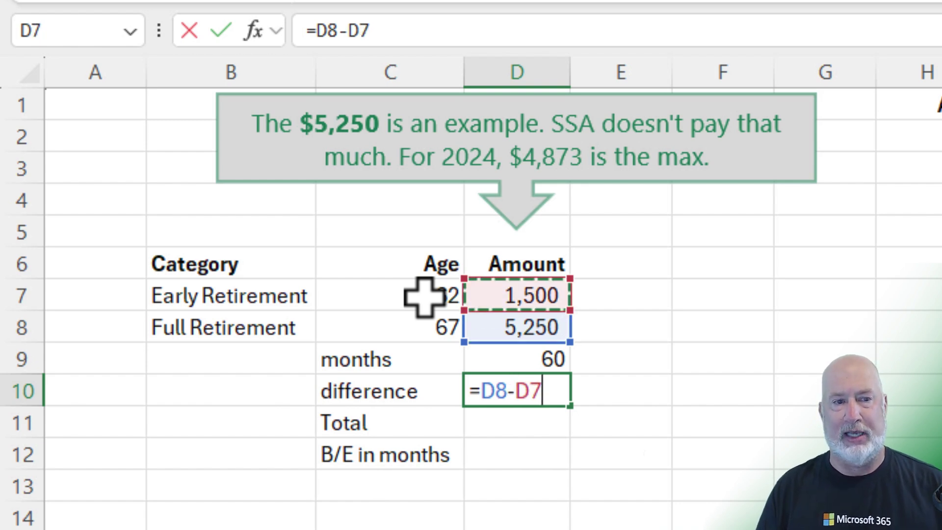
{"action": "key", "text": "Return"}
{"action": "key", "text": "Up"}
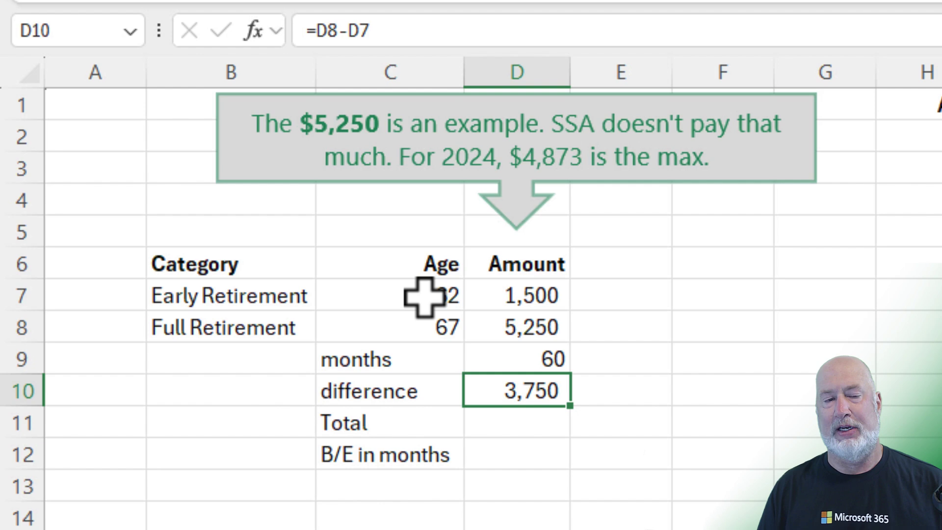
{"action": "key", "text": "Down"}
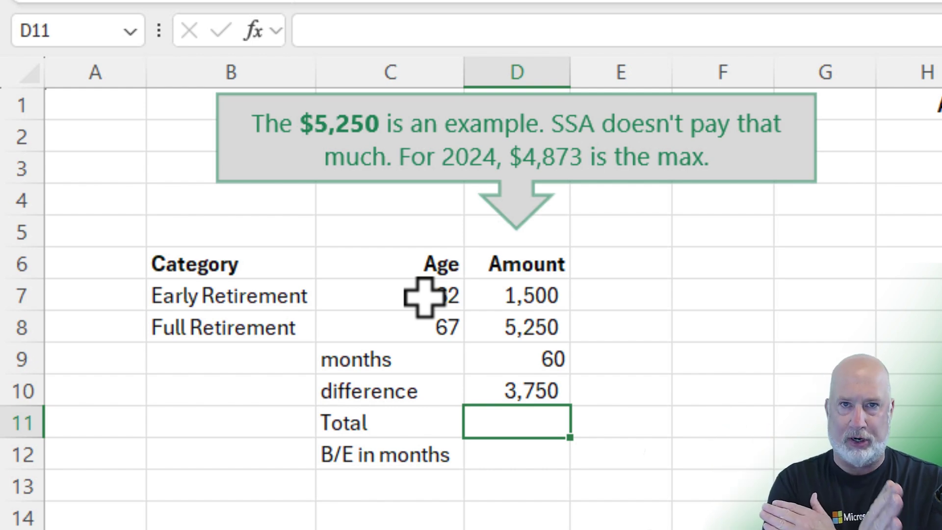
{"action": "type", "text": "="}
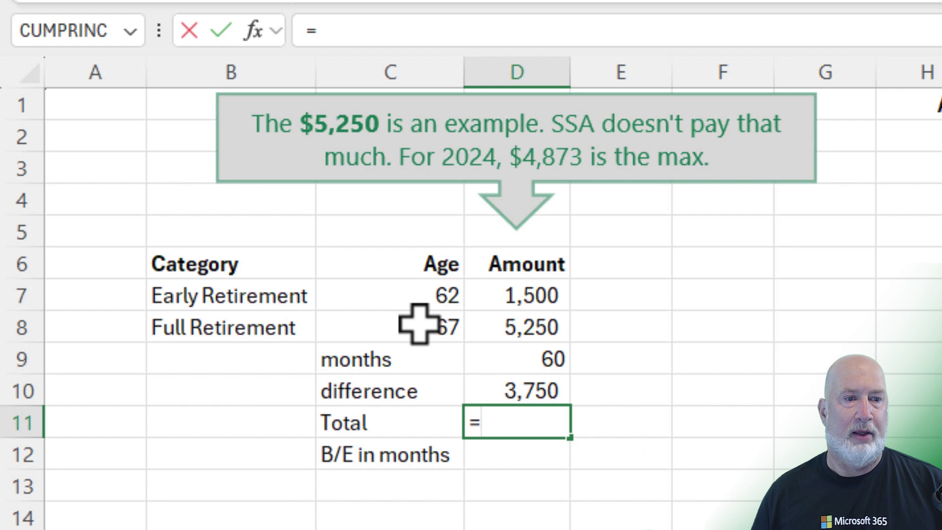
Step: Complete the D11 total as D7 times D9, giving 90,000
{"action": "left_click", "coordinate": [511, 304]}
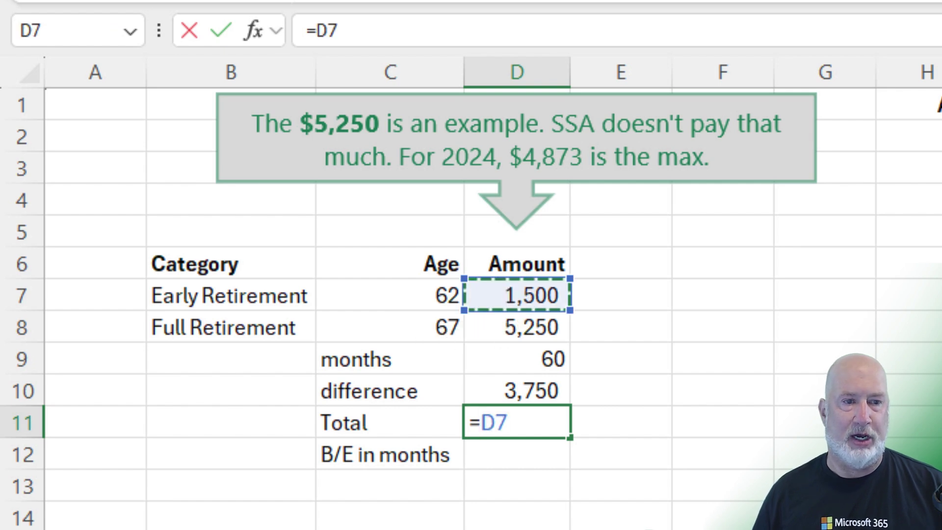
{"action": "type", "text": "*"}
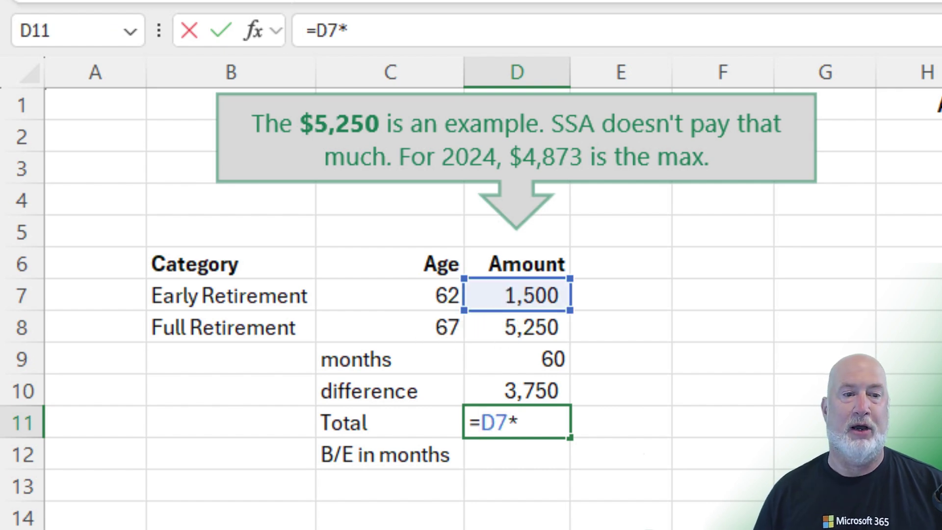
{"action": "left_click", "coordinate": [532, 361]}
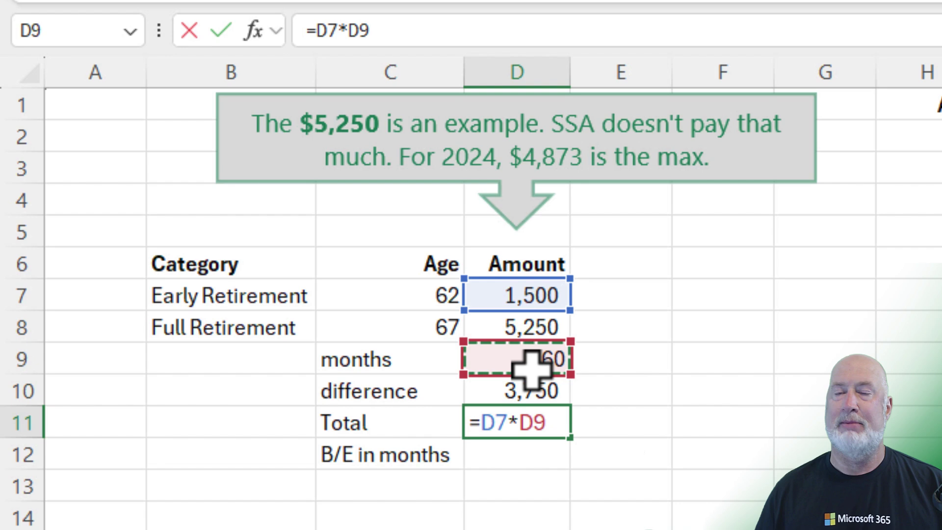
{"action": "key", "text": "Return"}
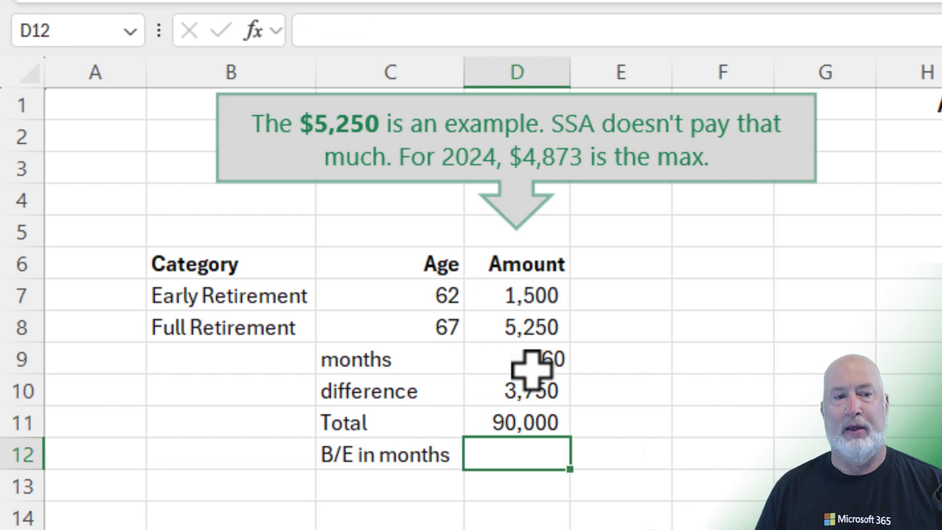
{"action": "key", "text": "Up"}
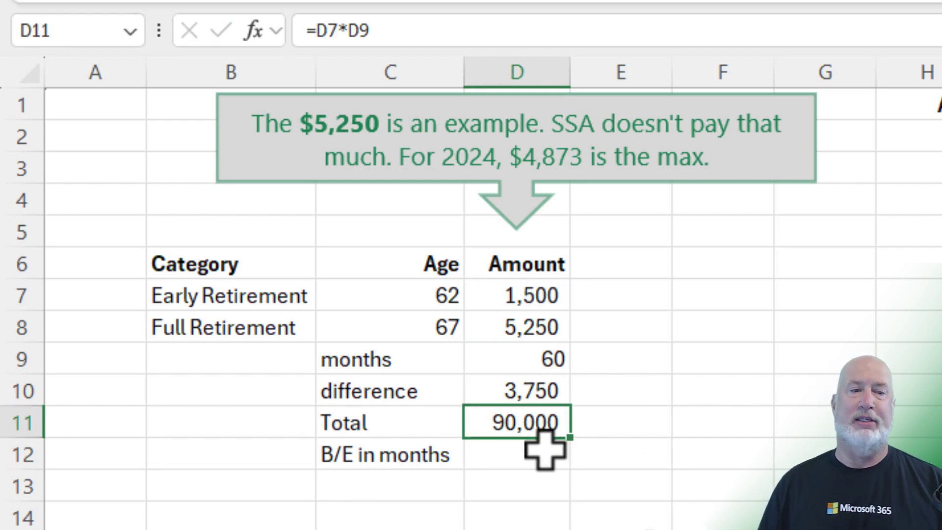
Step: Enter =D11/D10 in D12 for a break-even of 24 months
{"action": "left_click", "coordinate": [545, 452]}
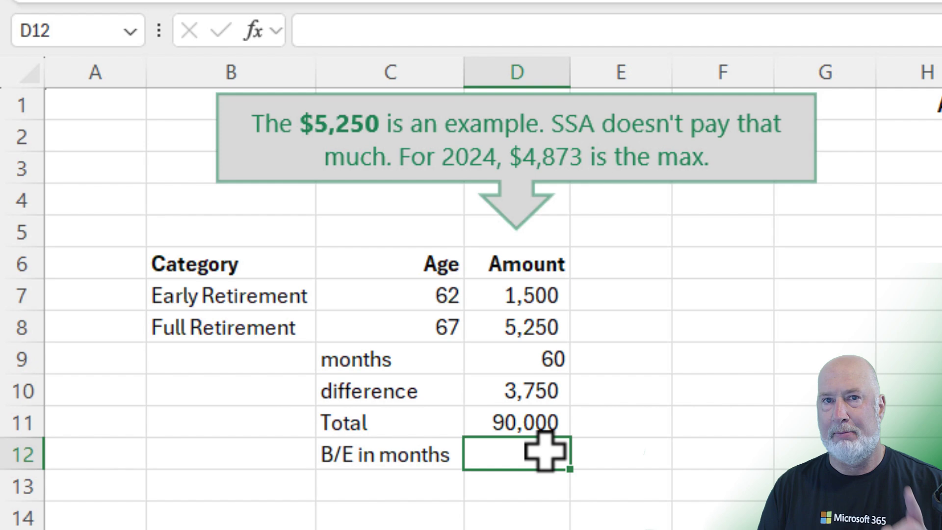
{"action": "type", "text": "="}
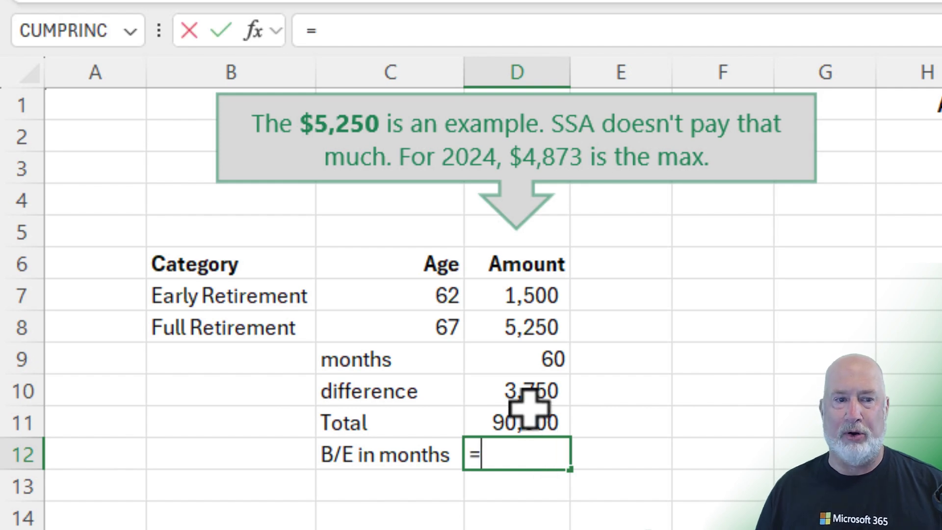
{"action": "left_click", "coordinate": [532, 423]}
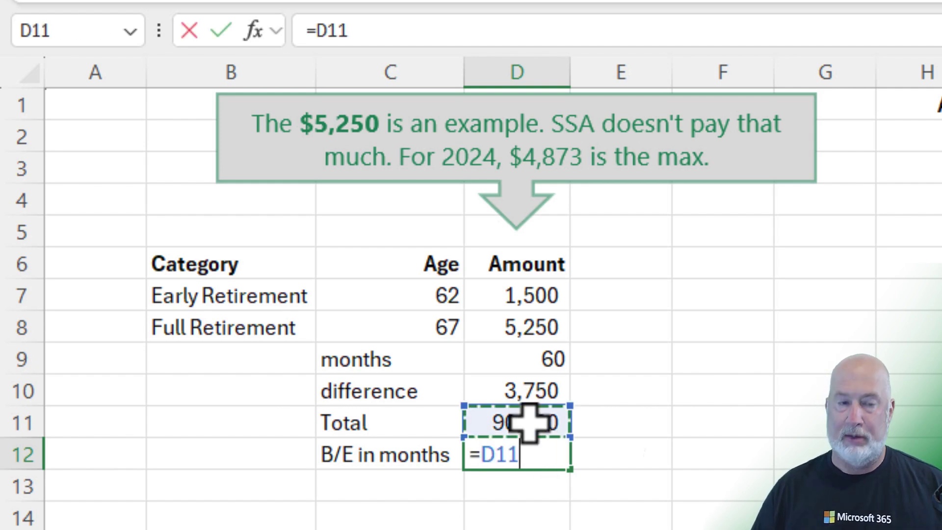
{"action": "type", "text": "/"}
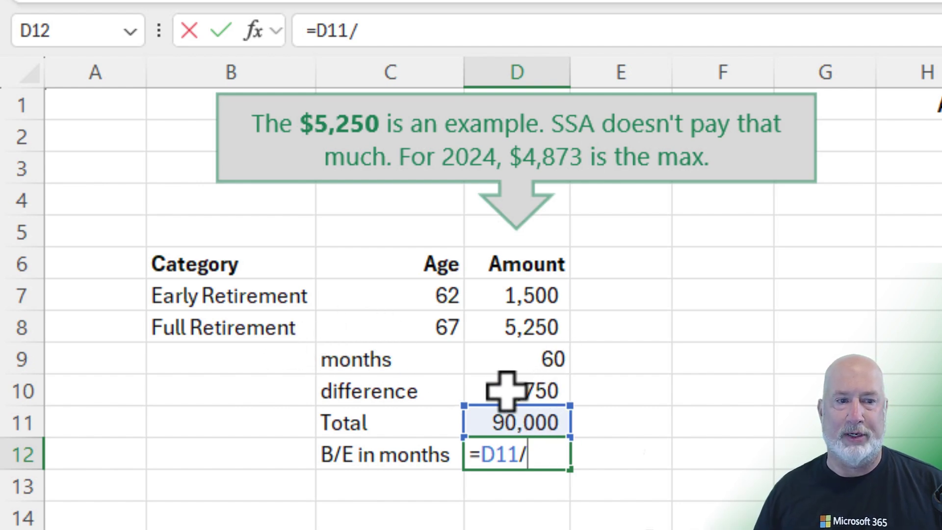
{"action": "left_click", "coordinate": [508, 390]}
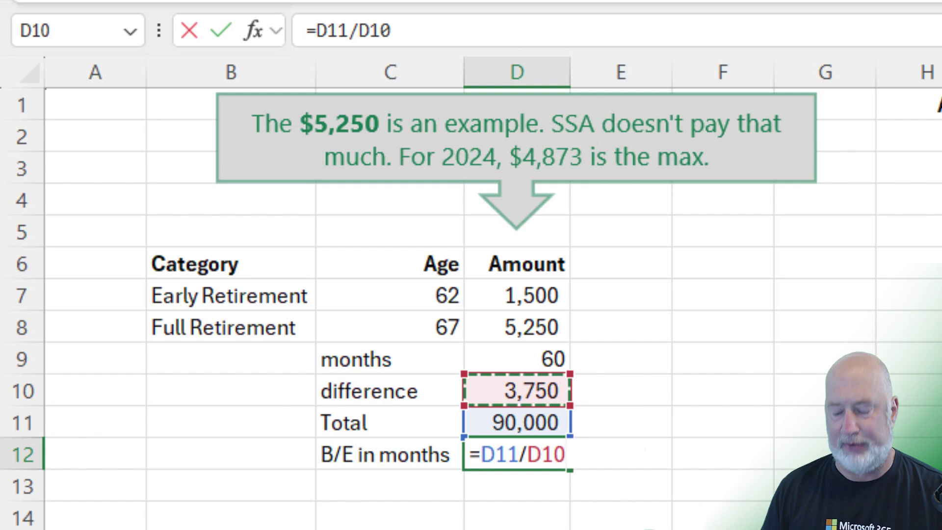
{"action": "key", "text": "Return"}
{"action": "key", "text": "Up"}
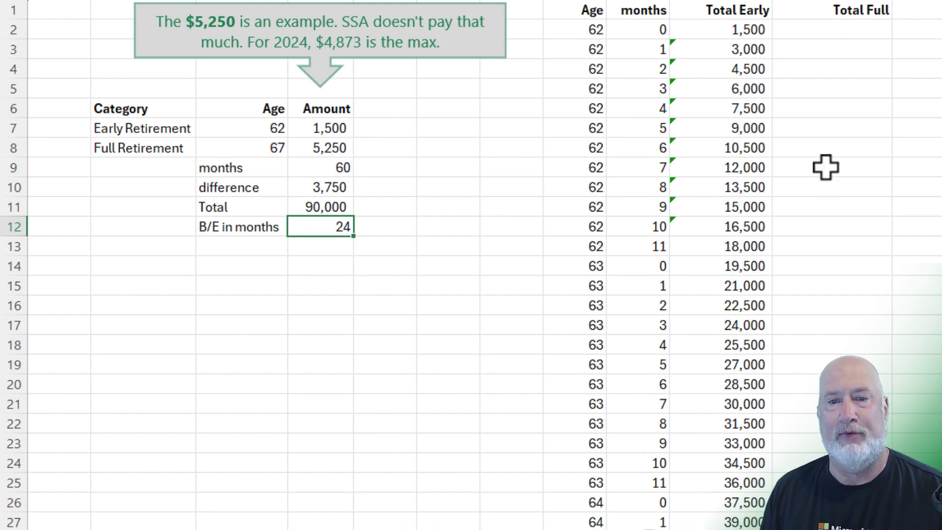
Step: Compare the cumulative totals and fill the 126,000 row (age 68, month 11) yellow
{"action": "left_click", "coordinate": [743, 30]}
{"action": "left_click", "coordinate": [745, 50]}
{"action": "left_click", "coordinate": [747, 69]}
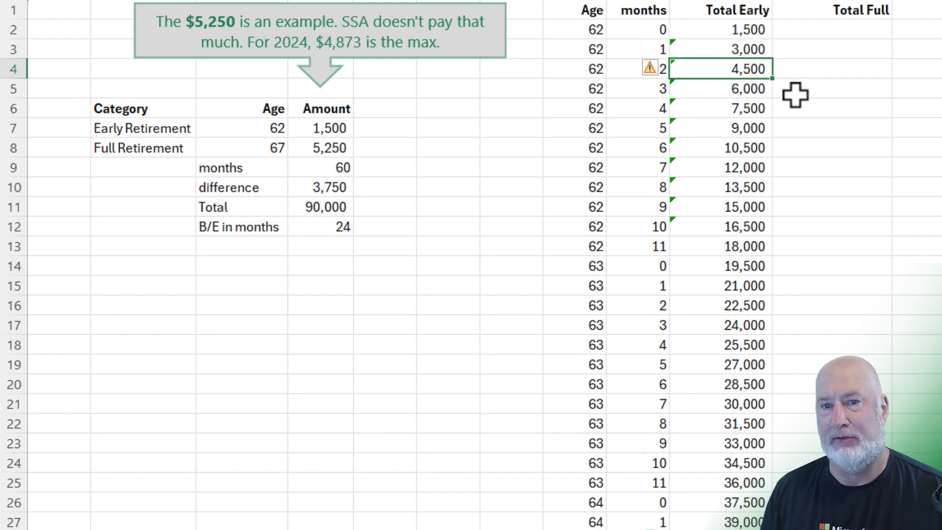
{"action": "scroll", "coordinate": [859, 118], "scroll_direction": "down", "scroll_amount": 2}
{"action": "scroll", "coordinate": [859, 118], "scroll_direction": "down", "scroll_amount": 3}
{"action": "scroll", "coordinate": [859, 118], "scroll_direction": "down", "scroll_amount": 3}
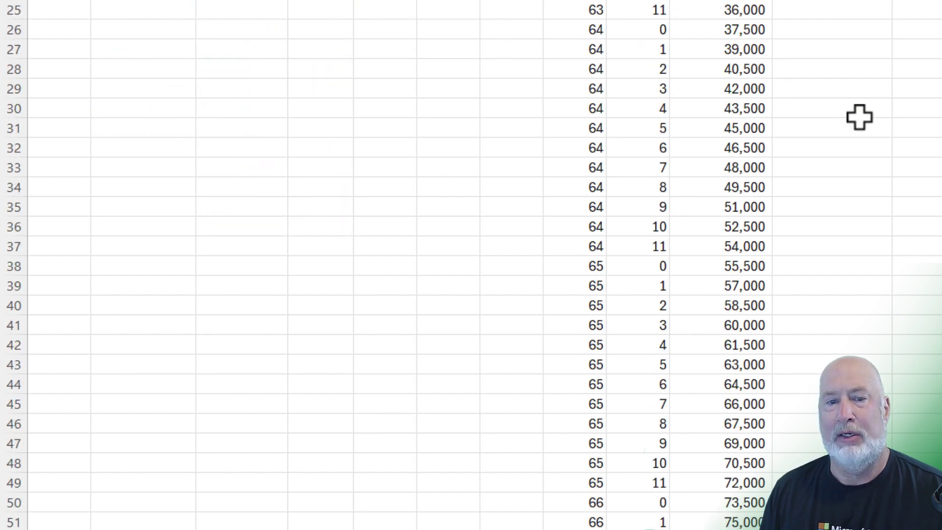
{"action": "scroll", "coordinate": [859, 118], "scroll_direction": "down", "scroll_amount": 5}
{"action": "scroll", "coordinate": [859, 118], "scroll_direction": "down", "scroll_amount": 4}
{"action": "left_click", "coordinate": [863, 206]}
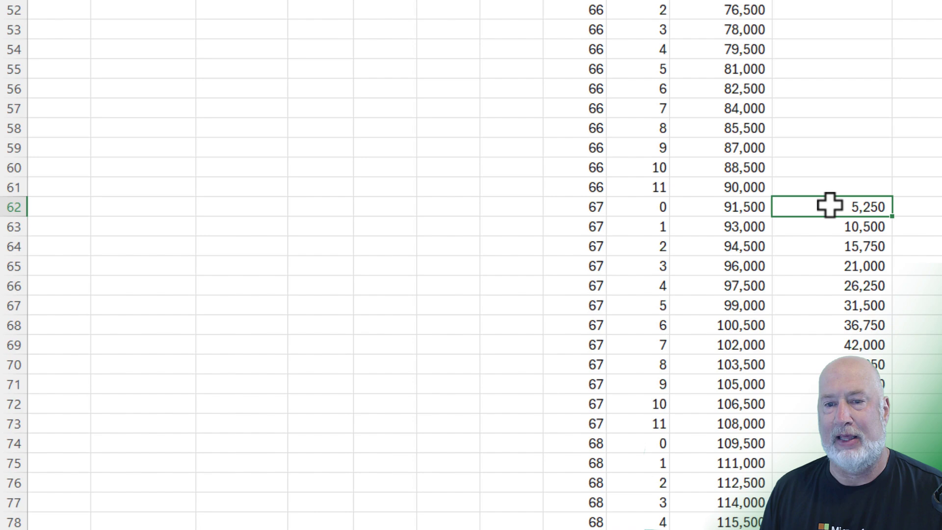
{"action": "scroll", "coordinate": [863, 204], "scroll_direction": "down", "scroll_amount": 3}
{"action": "scroll", "coordinate": [863, 205], "scroll_direction": "down", "scroll_amount": 3}
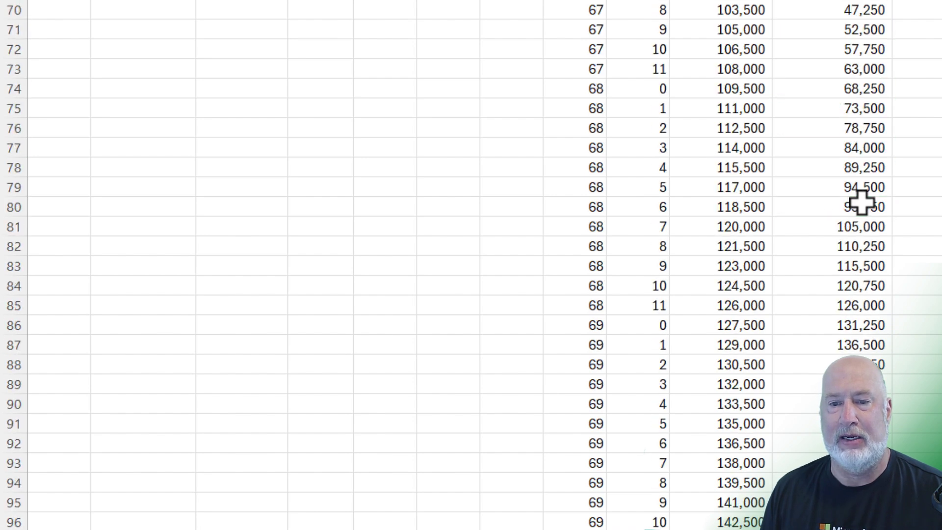
{"action": "scroll", "coordinate": [863, 205], "scroll_direction": "down", "scroll_amount": 1}
{"action": "scroll", "coordinate": [863, 205], "scroll_direction": "down", "scroll_amount": 1}
{"action": "scroll", "coordinate": [863, 204], "scroll_direction": "down", "scroll_amount": 1}
{"action": "scroll", "coordinate": [863, 205], "scroll_direction": "down", "scroll_amount": 1}
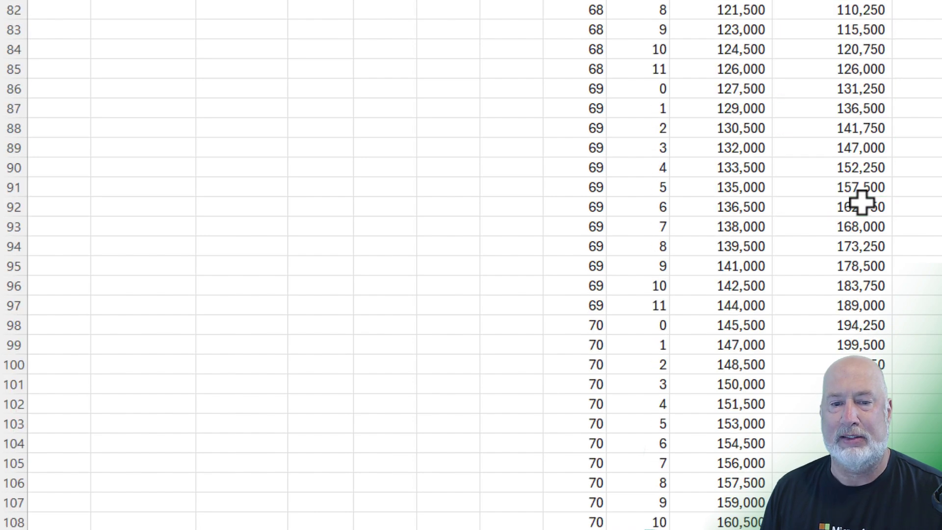
{"action": "scroll", "coordinate": [864, 205], "scroll_direction": "up", "scroll_amount": 2}
{"action": "scroll", "coordinate": [862, 205], "scroll_direction": "up", "scroll_amount": 2}
{"action": "scroll", "coordinate": [863, 205], "scroll_direction": "up", "scroll_amount": 1}
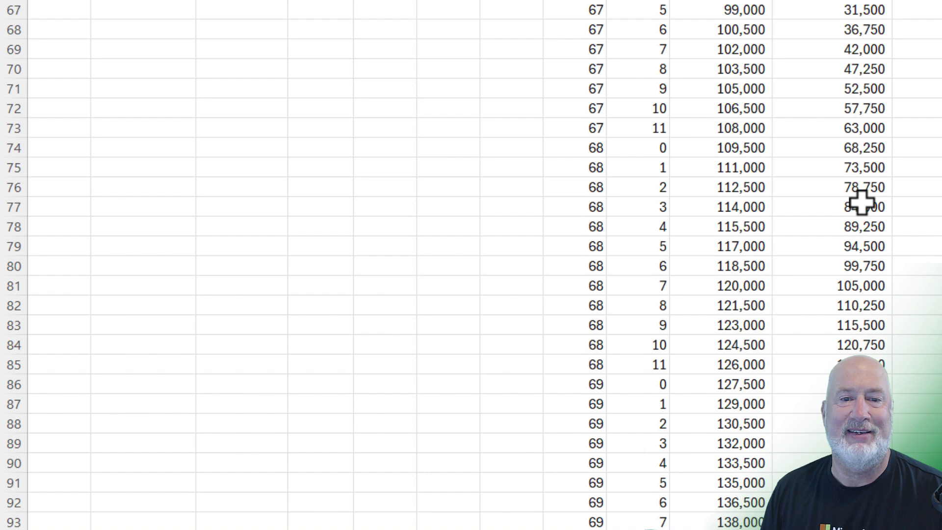
{"action": "scroll", "coordinate": [864, 204], "scroll_direction": "up", "scroll_amount": 2}
{"action": "scroll", "coordinate": [862, 205], "scroll_direction": "down", "scroll_amount": 1}
{"action": "scroll", "coordinate": [863, 205], "scroll_direction": "down", "scroll_amount": 3}
{"action": "scroll", "coordinate": [862, 205], "scroll_direction": "down", "scroll_amount": 1}
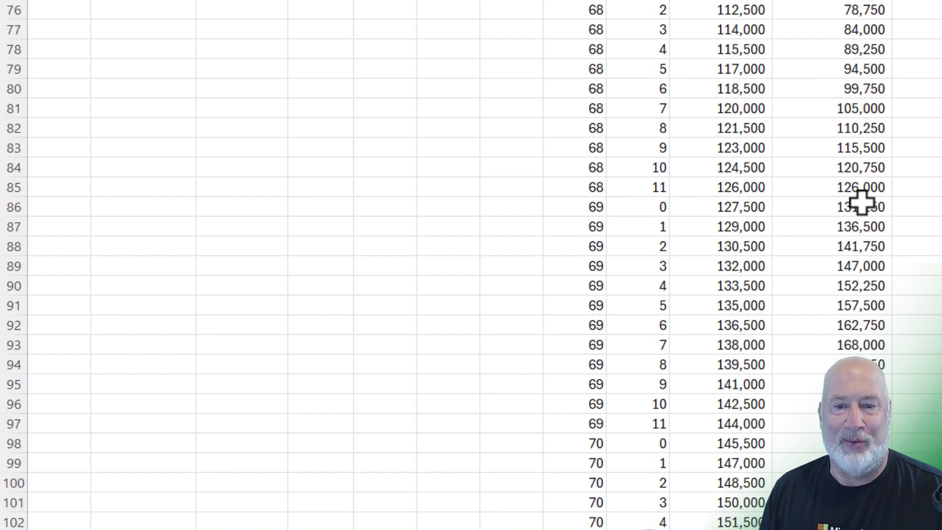
{"action": "left_click_drag", "start_coordinate": [589, 188], "coordinate": [835, 194]}
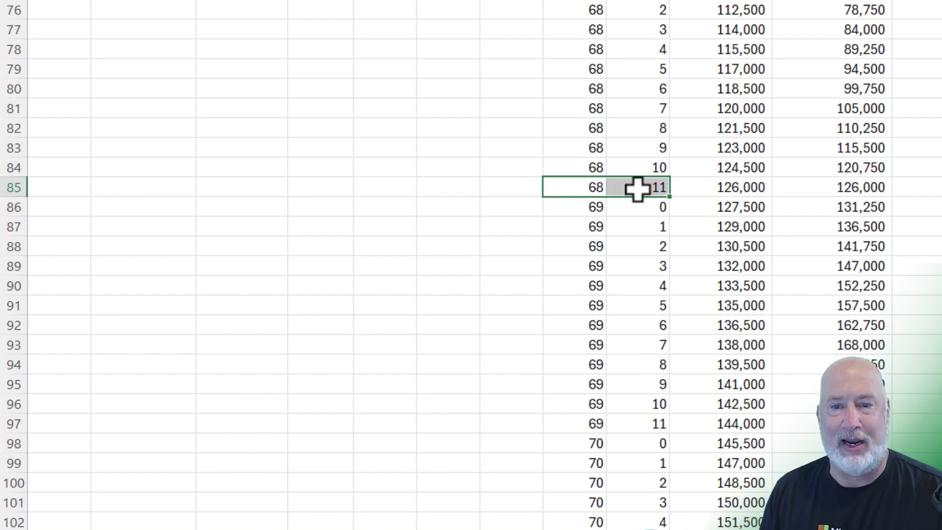
{"action": "key", "text": "F4"}
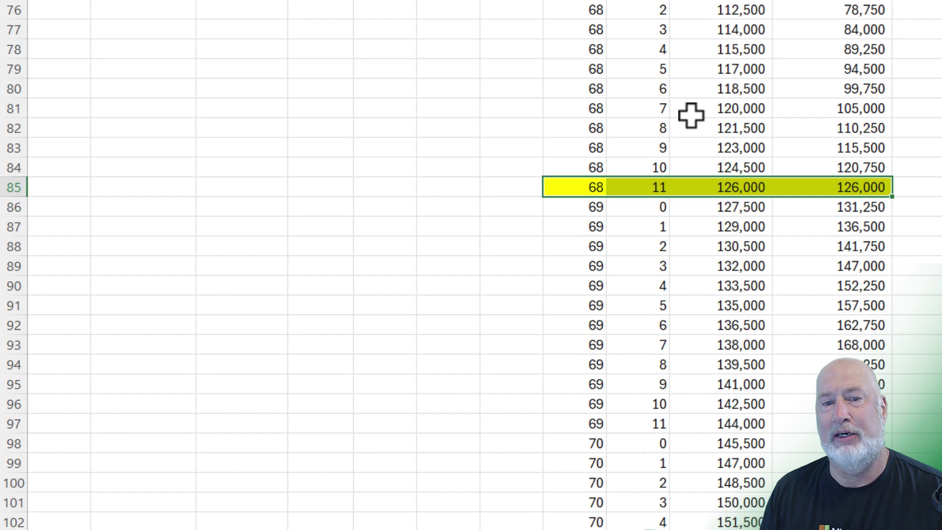
{"action": "left_click", "coordinate": [721, 128]}
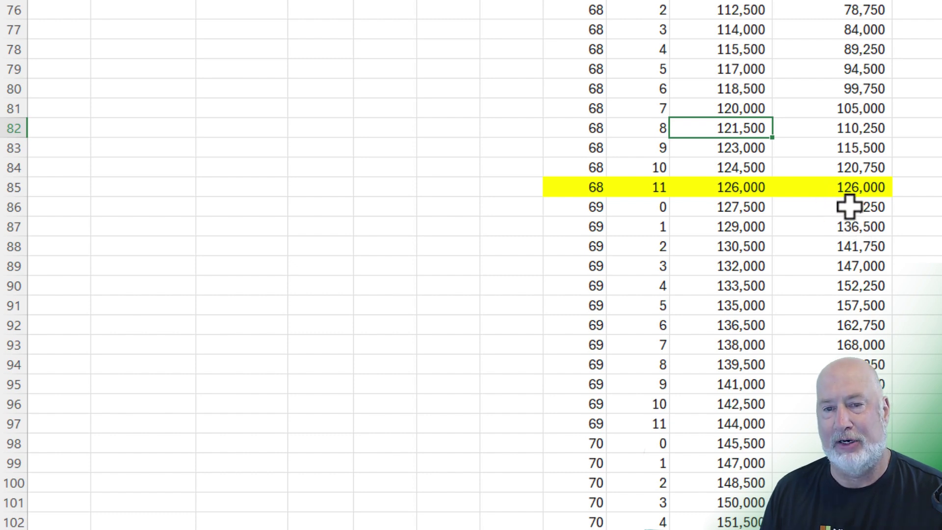
{"action": "scroll", "coordinate": [850, 207], "scroll_direction": "up", "scroll_amount": 3}
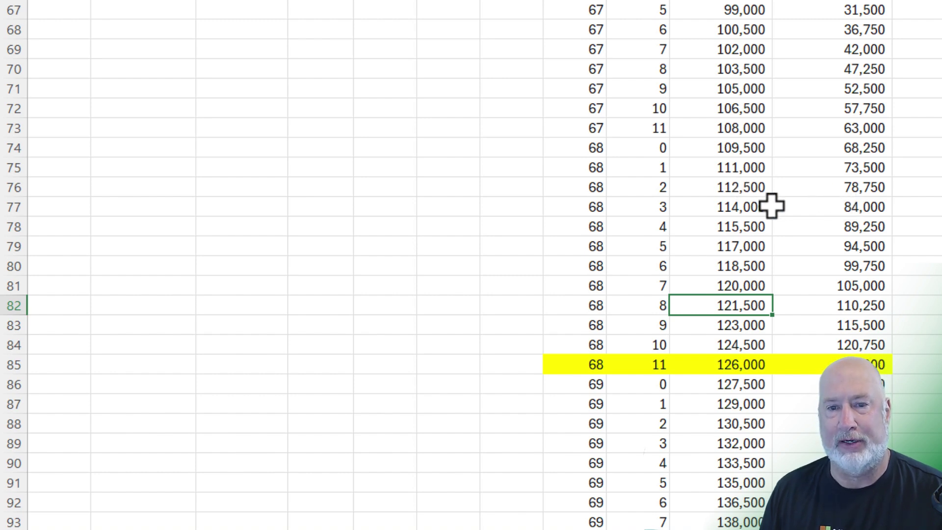
{"action": "scroll", "coordinate": [772, 207], "scroll_direction": "up", "scroll_amount": 1}
{"action": "scroll", "coordinate": [772, 207], "scroll_direction": "up", "scroll_amount": 6}
{"action": "scroll", "coordinate": [772, 206], "scroll_direction": "up", "scroll_amount": 1}
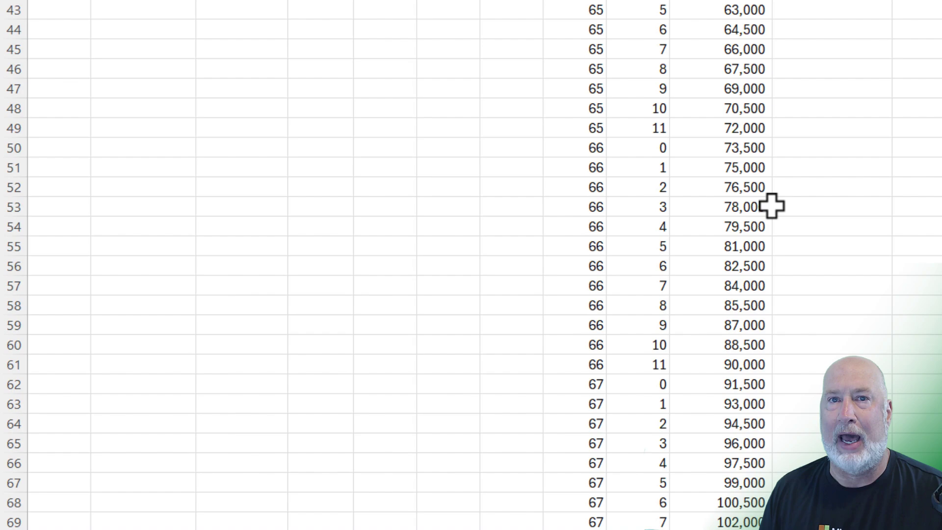
{"action": "scroll", "coordinate": [772, 206], "scroll_direction": "up", "scroll_amount": 4}
{"action": "scroll", "coordinate": [772, 206], "scroll_direction": "up", "scroll_amount": 1}
{"action": "scroll", "coordinate": [442, 493], "scroll_direction": "up", "scroll_amount": 8}
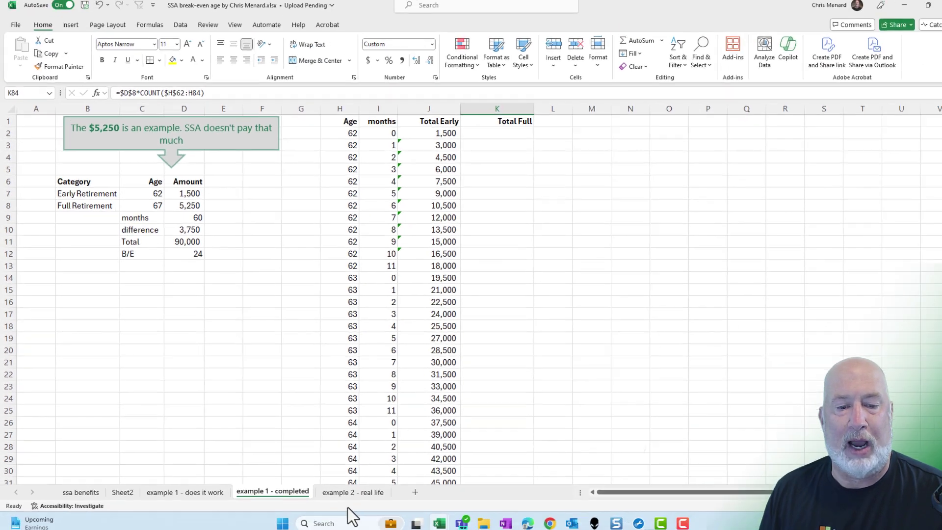
Step: Switch to the 'example 2 - real life' sheet
{"action": "left_click", "coordinate": [353, 492]}
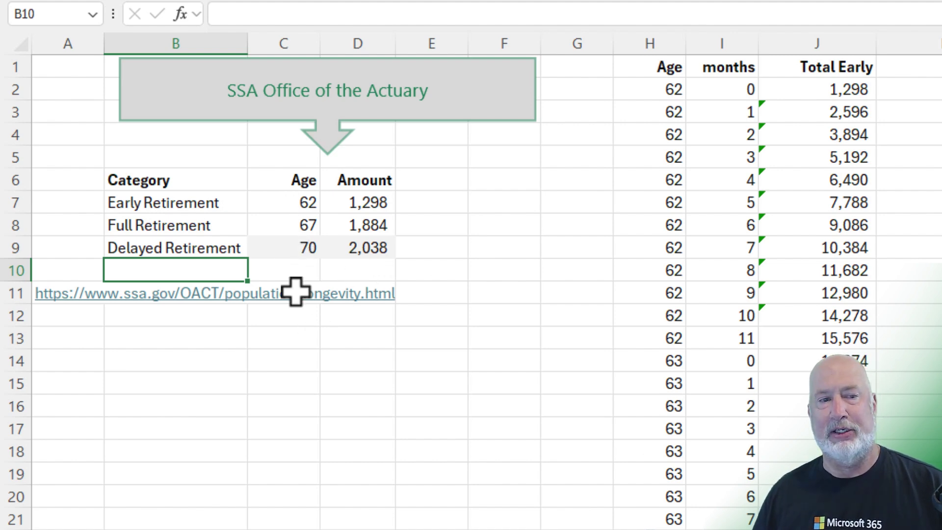
Step: Compute the 586 monthly difference below the link and enter the 60-month figure
{"action": "left_click", "coordinate": [343, 337]}
{"action": "type", "text": "="}
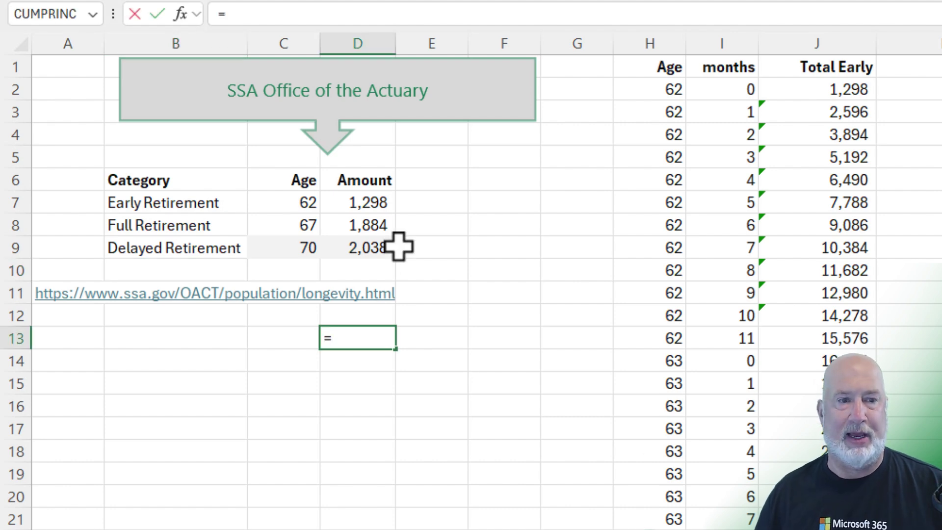
{"action": "left_click", "coordinate": [376, 227]}
{"action": "type", "text": "-"}
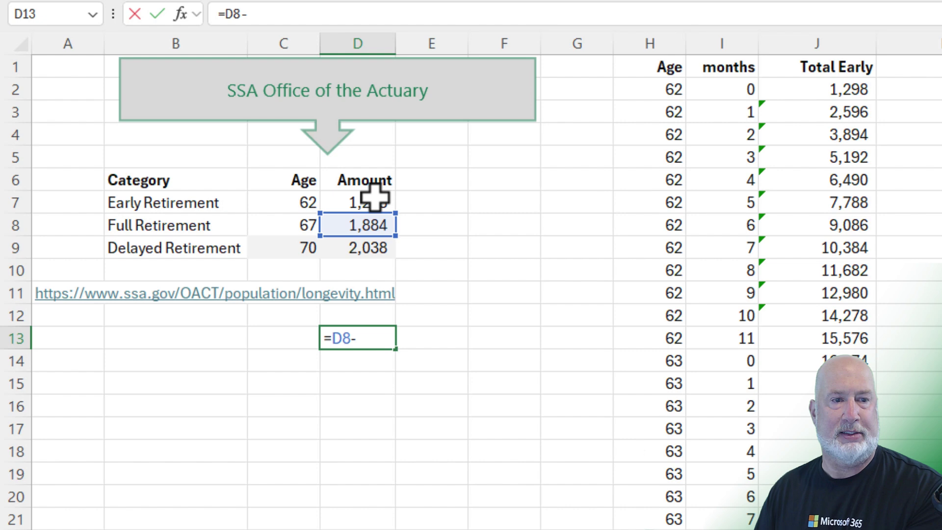
{"action": "left_click", "coordinate": [375, 201]}
{"action": "key", "text": "Return"}
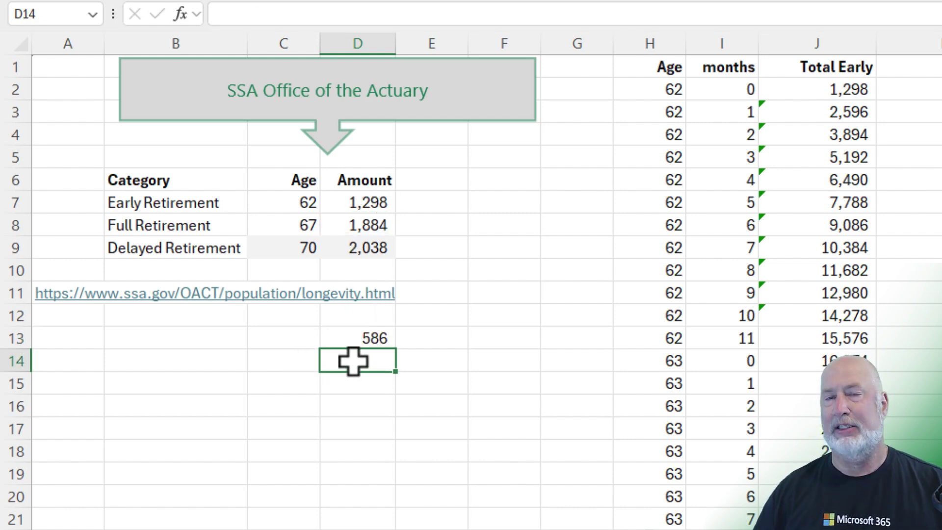
{"action": "type", "text": "60"}
{"action": "key", "text": "Return"}
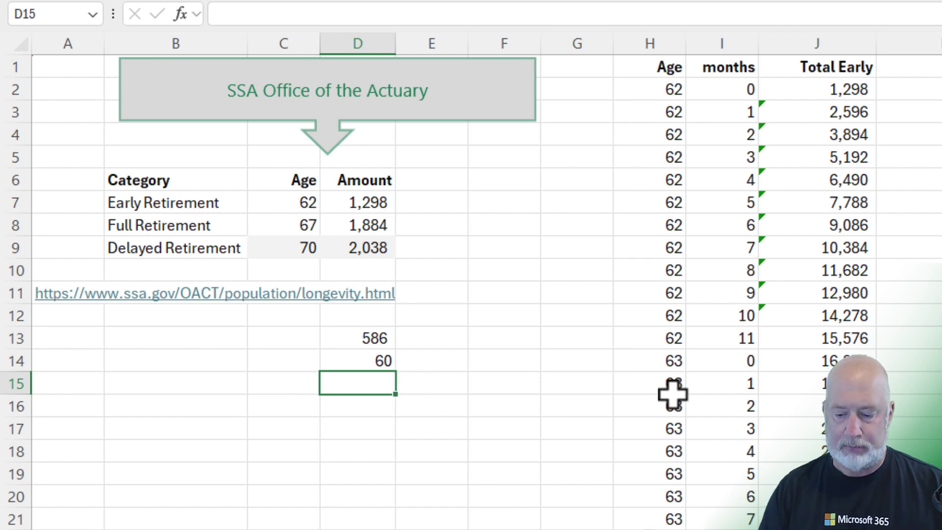
{"action": "type", "text": "="}
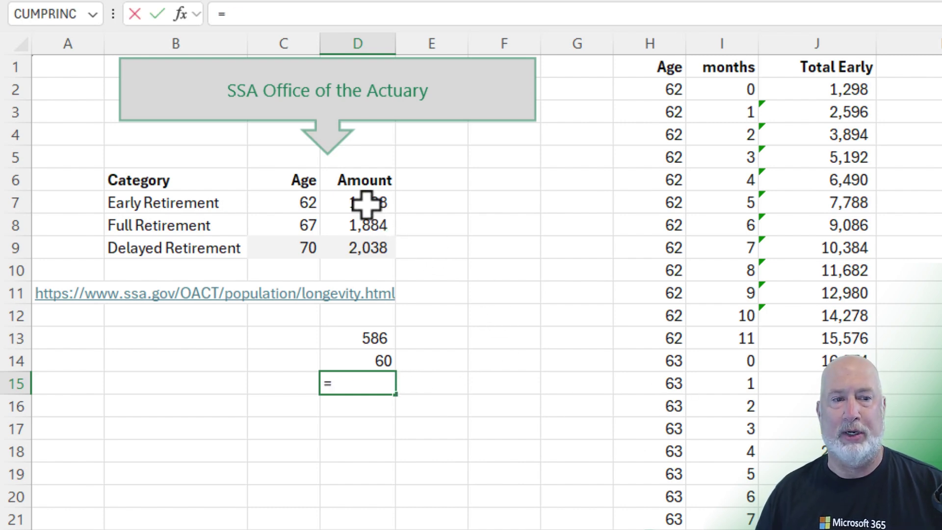
Step: Calculate the 77,880 total as early amount times 60 months and add its labels
{"action": "left_click", "coordinate": [365, 205]}
{"action": "type", "text": "*"}
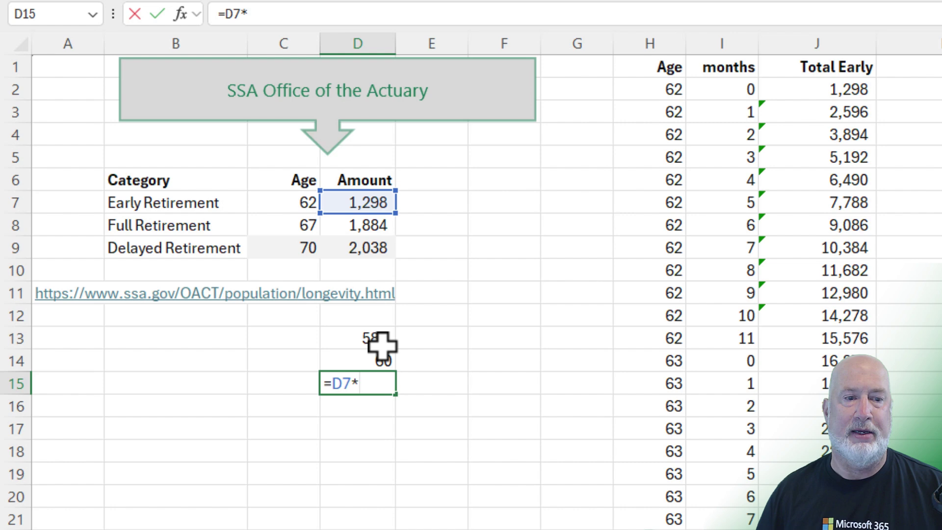
{"action": "left_click", "coordinate": [380, 357]}
{"action": "key", "text": "ctrl+Return"}
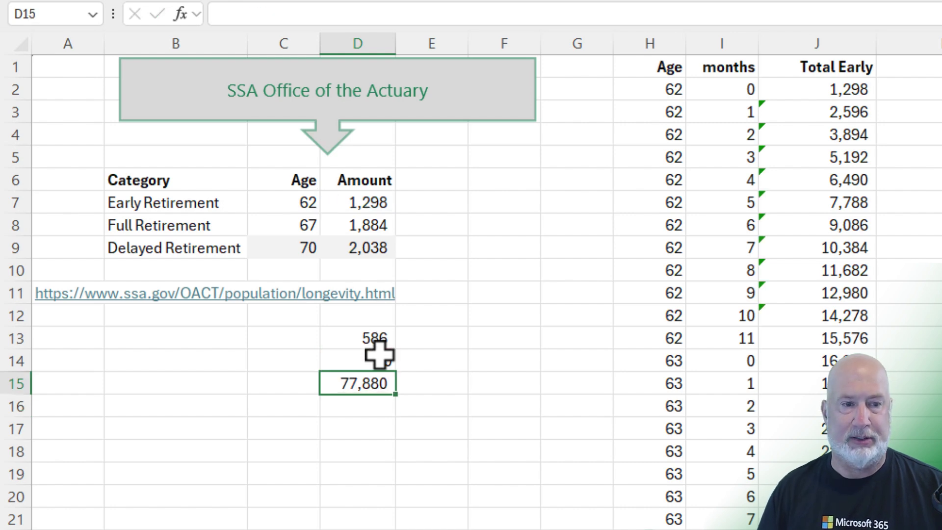
{"action": "key", "text": "Left"}
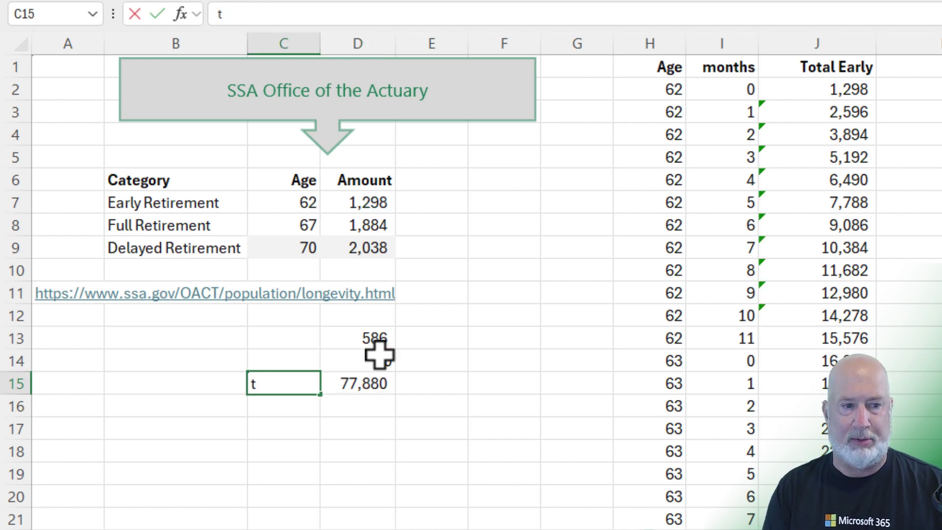
{"action": "key", "text": "Return"}
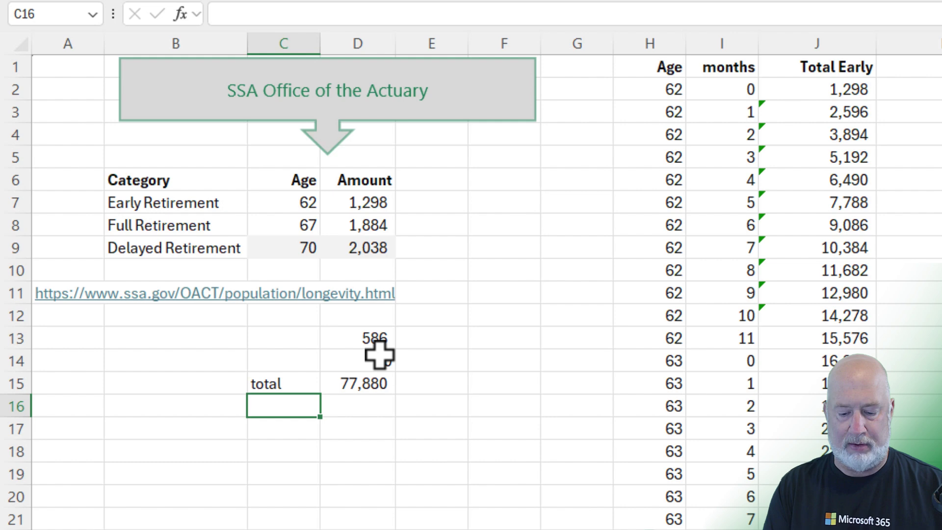
{"action": "type", "text": "BE in Mon"}
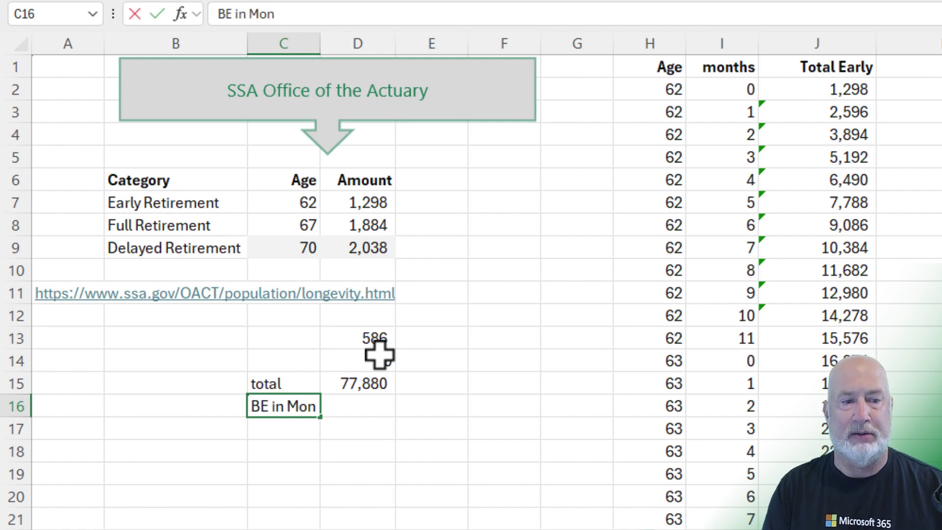
{"action": "key", "text": "Tab"}
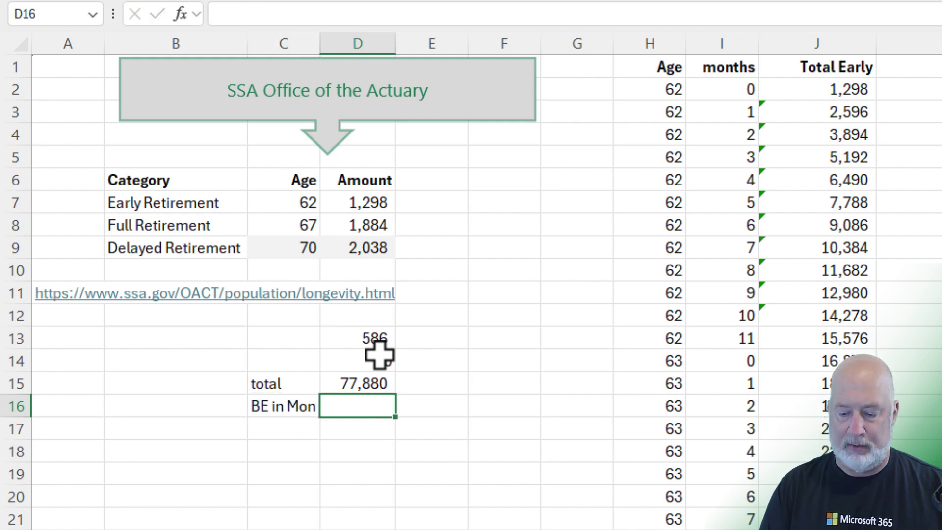
{"action": "type", "text": "="}
Step: Divide the total by the 586 difference for 132.901 break-even months, then go to D17
{"action": "key", "text": "Up"}
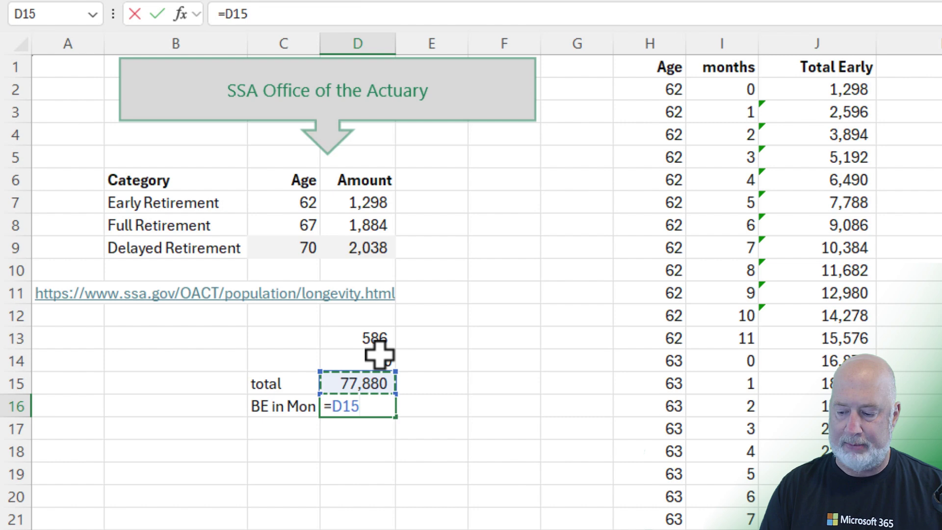
{"action": "type", "text": "/"}
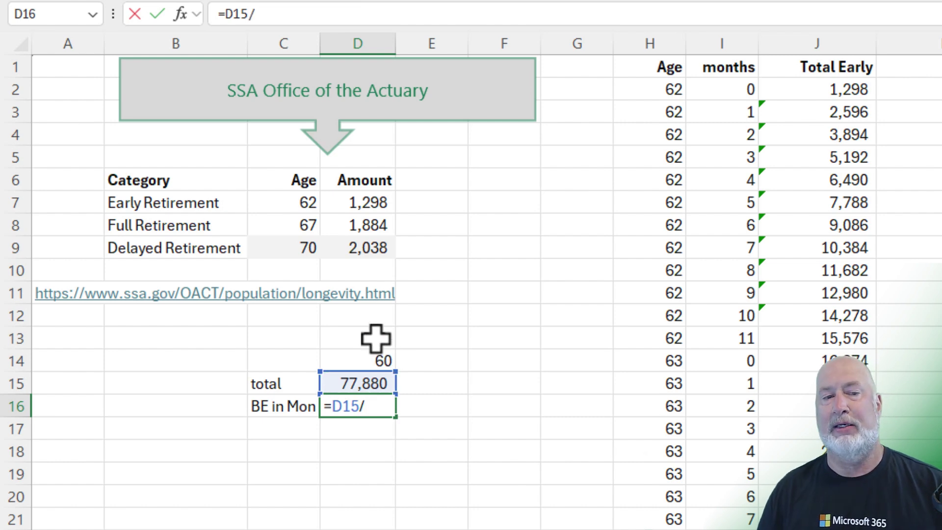
{"action": "left_click", "coordinate": [375, 340]}
{"action": "key", "text": "Return"}
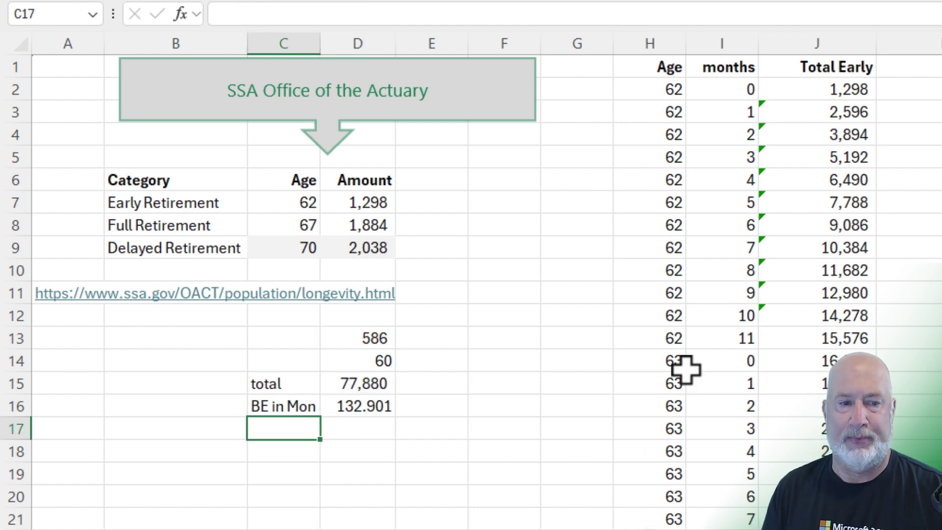
{"action": "key", "text": "Up"}
{"action": "key", "text": "Right"}
{"action": "key", "text": "Down"}
{"action": "key", "text": "Left"}
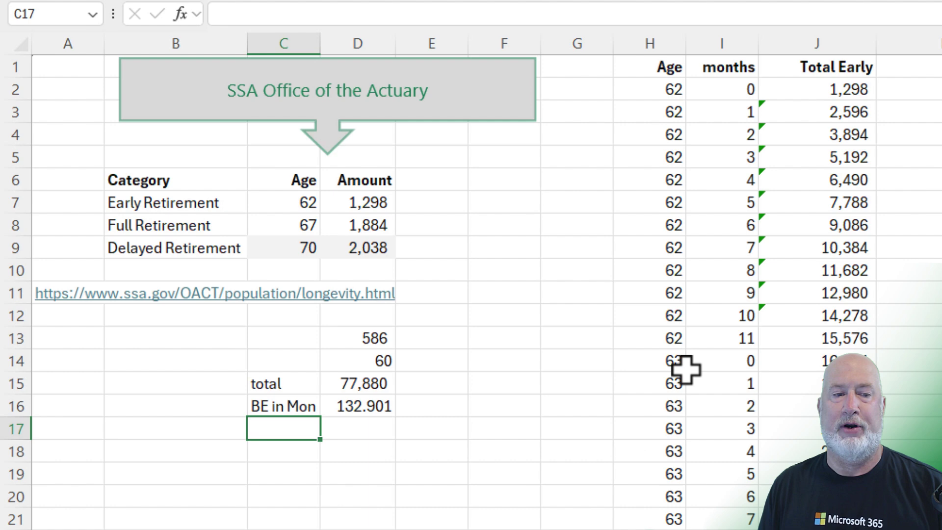
{"action": "key", "text": "Right"}
{"action": "type", "text": "="}
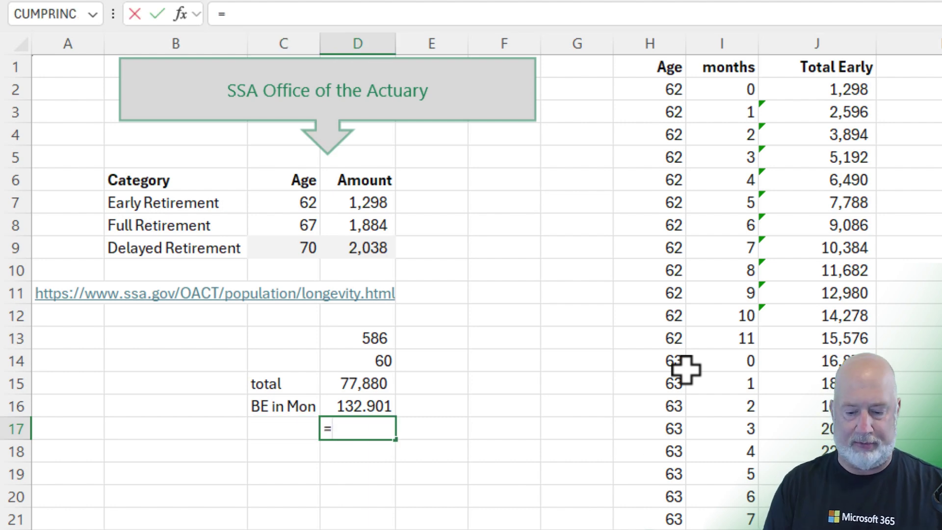
{"action": "type", "text": "INT("}
Step: Enter =INT(D16/12), =D16/12 and =.07*12 in D17:D19 (11, 11.07509, 0.84)
{"action": "key", "text": "Up"}
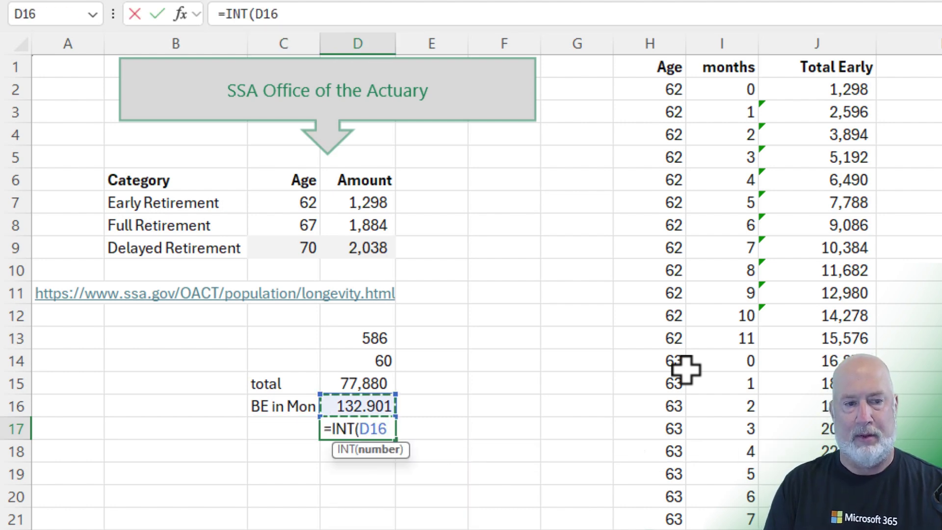
{"action": "type", "text": "/12"}
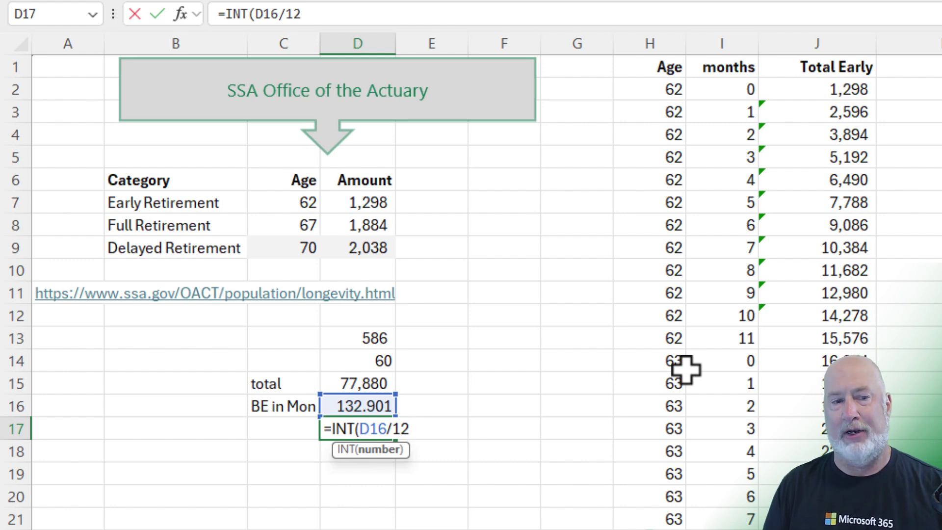
{"action": "key", "text": "Return"}
{"action": "key", "text": "Down"}
{"action": "key", "text": "Up"}
{"action": "key", "text": "Up"}
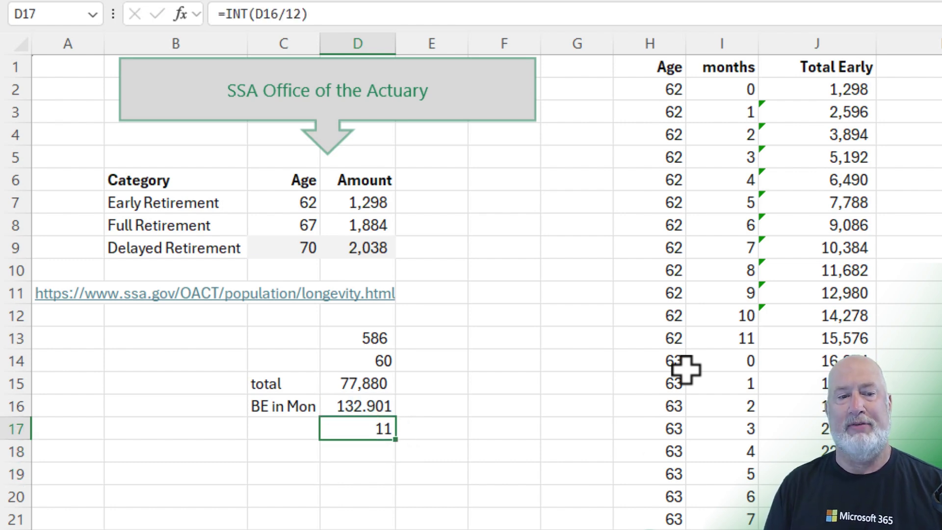
{"action": "key", "text": "Down"}
{"action": "key", "text": "Up"}
{"action": "key", "text": "Up"}
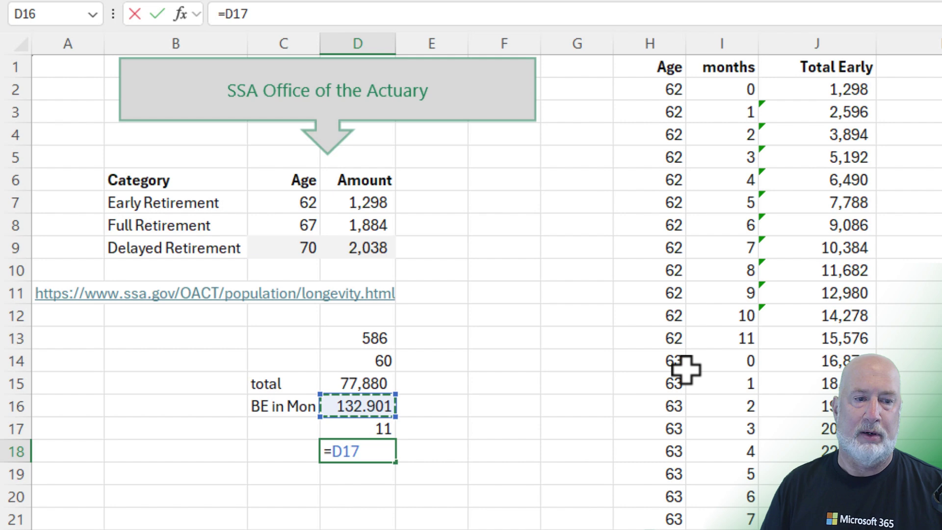
{"action": "type", "text": "/12"}
{"action": "key", "text": "Return"}
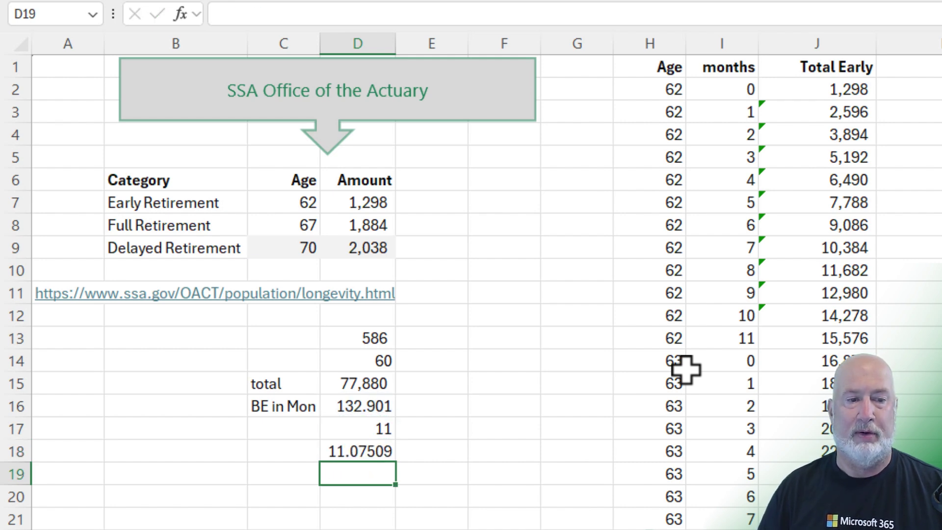
{"action": "type", "text": "+.07*12"}
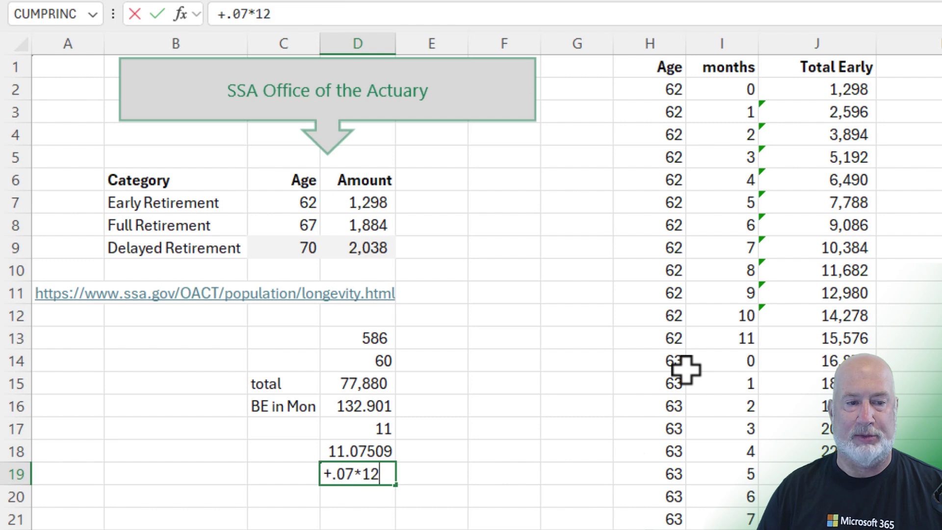
{"action": "key", "text": "ctrl+Return"}
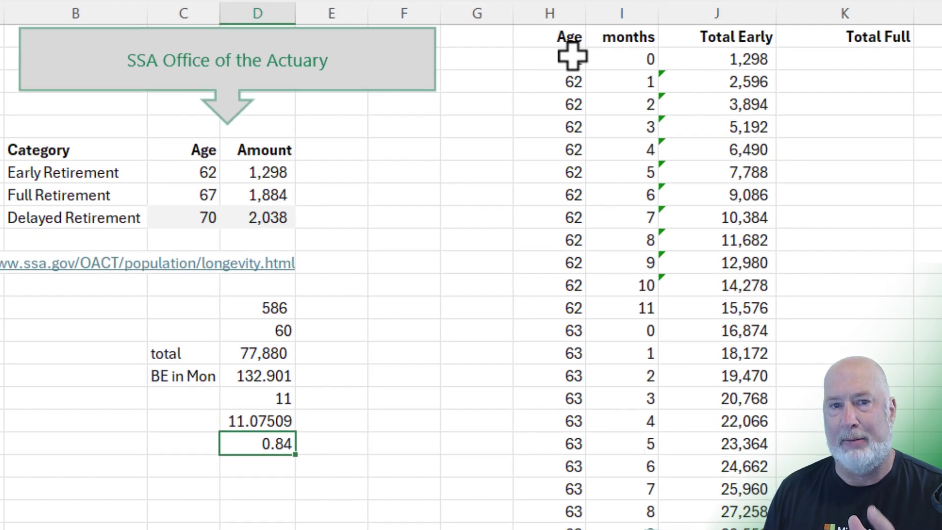
Step: Re-enter 62 in H2 and inspect the Total Early and Total Full formulas
{"action": "left_click", "coordinate": [574, 60]}
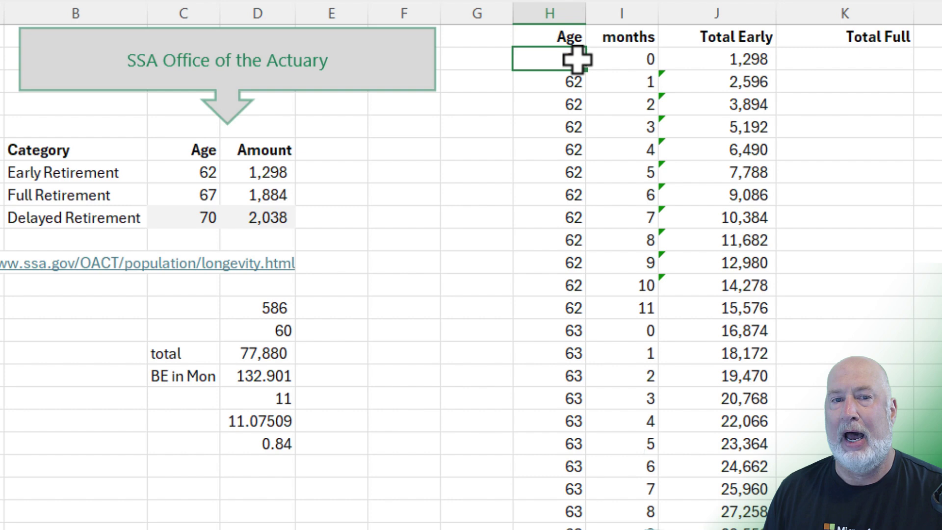
{"action": "type", "text": "62"}
{"action": "key", "text": "ctrl+Return"}
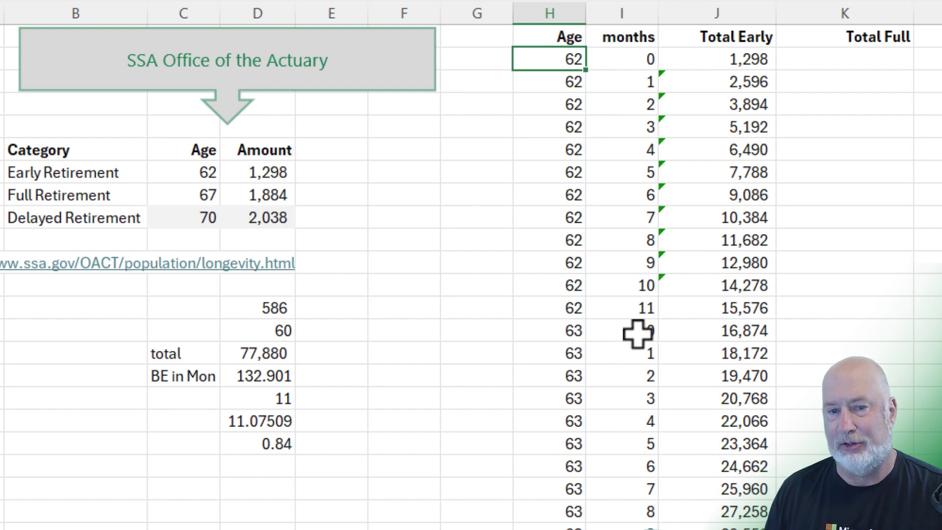
{"action": "left_click", "coordinate": [732, 62]}
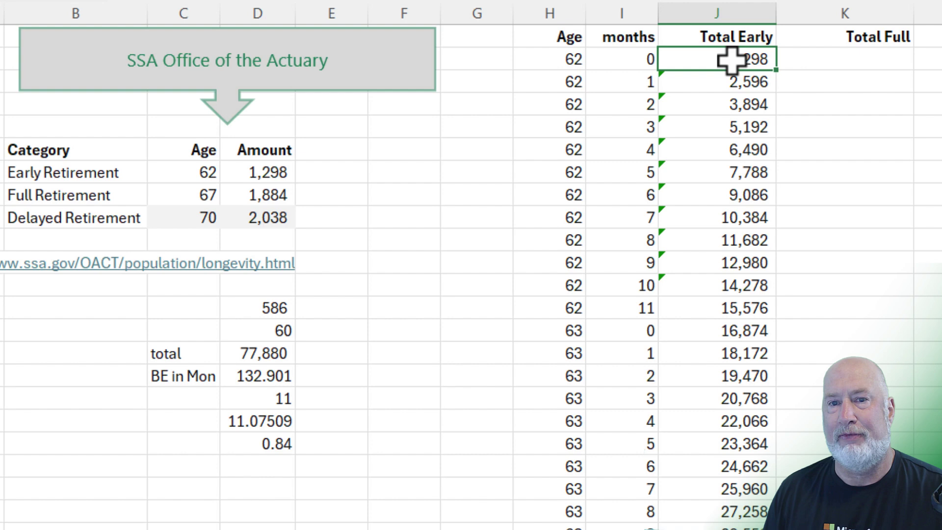
{"action": "left_click", "coordinate": [733, 82]}
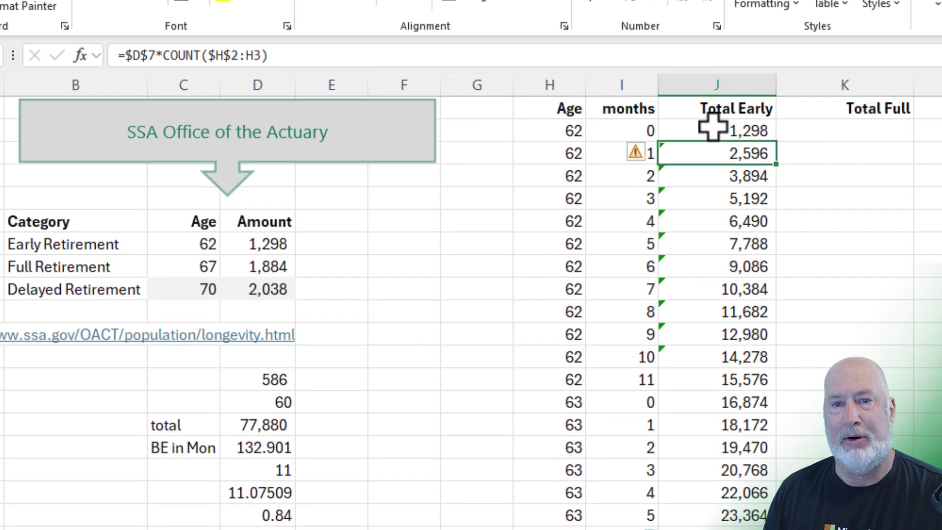
{"action": "left_click", "coordinate": [713, 132]}
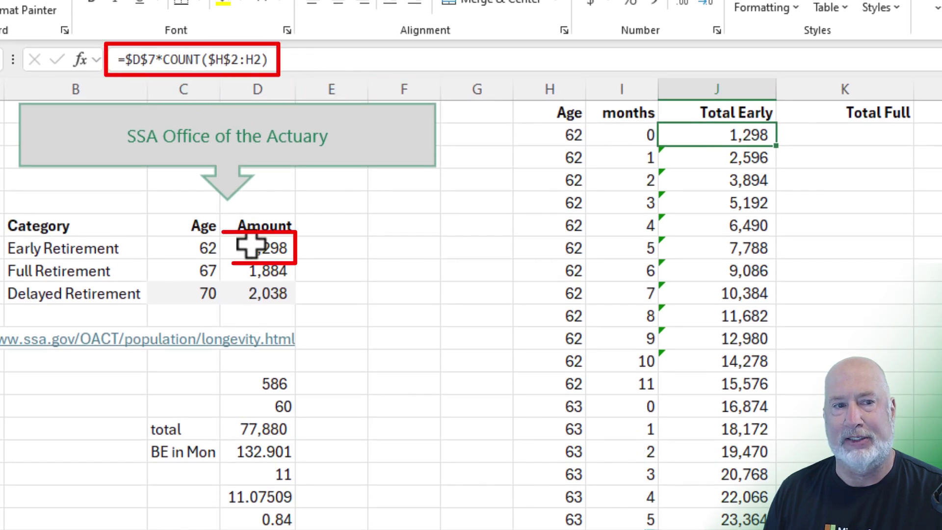
{"action": "left_click", "coordinate": [717, 157]}
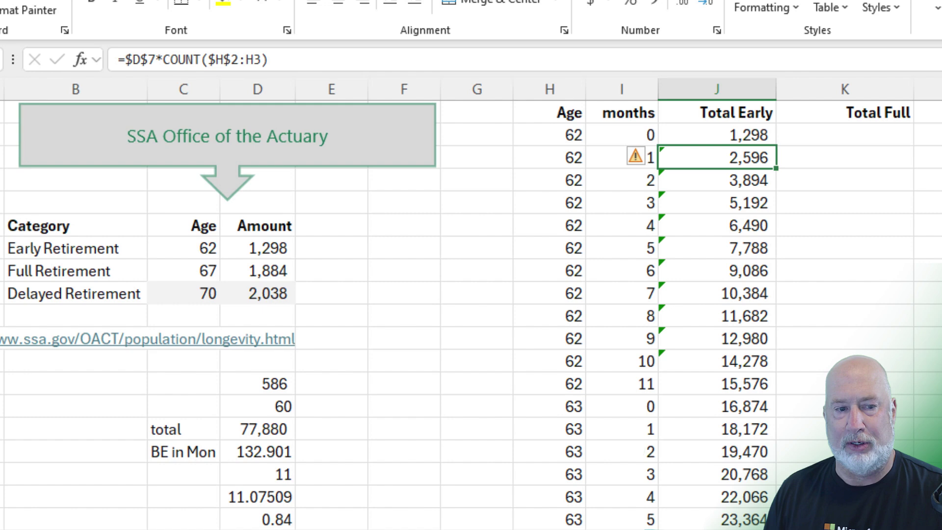
{"action": "scroll", "coordinate": [873, 302], "scroll_direction": "down", "scroll_amount": 6}
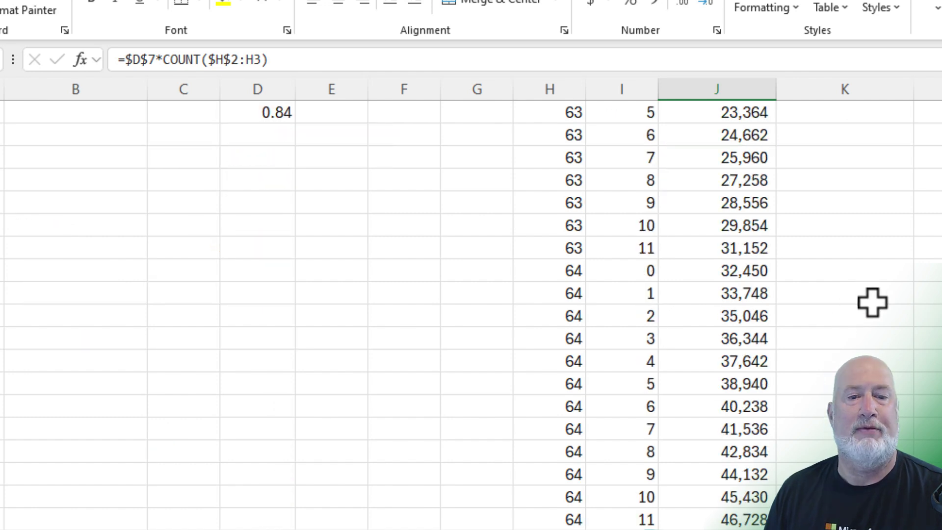
{"action": "scroll", "coordinate": [873, 303], "scroll_direction": "down", "scroll_amount": 4}
{"action": "scroll", "coordinate": [873, 303], "scroll_direction": "down", "scroll_amount": 3}
{"action": "scroll", "coordinate": [872, 303], "scroll_direction": "down", "scroll_amount": 3}
{"action": "scroll", "coordinate": [873, 302], "scroll_direction": "down", "scroll_amount": 3}
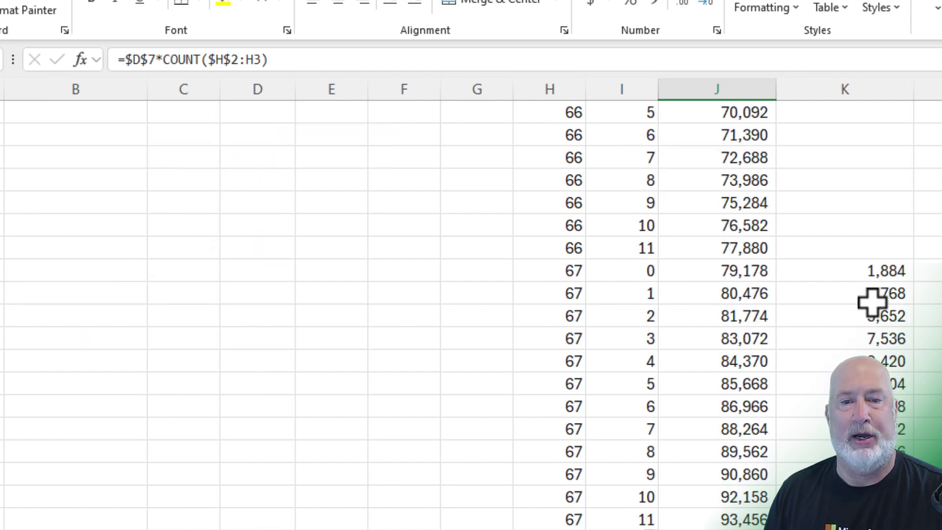
{"action": "scroll", "coordinate": [874, 303], "scroll_direction": "down", "scroll_amount": 3}
{"action": "left_click", "coordinate": [847, 225]}
{"action": "left_click", "coordinate": [844, 204]}
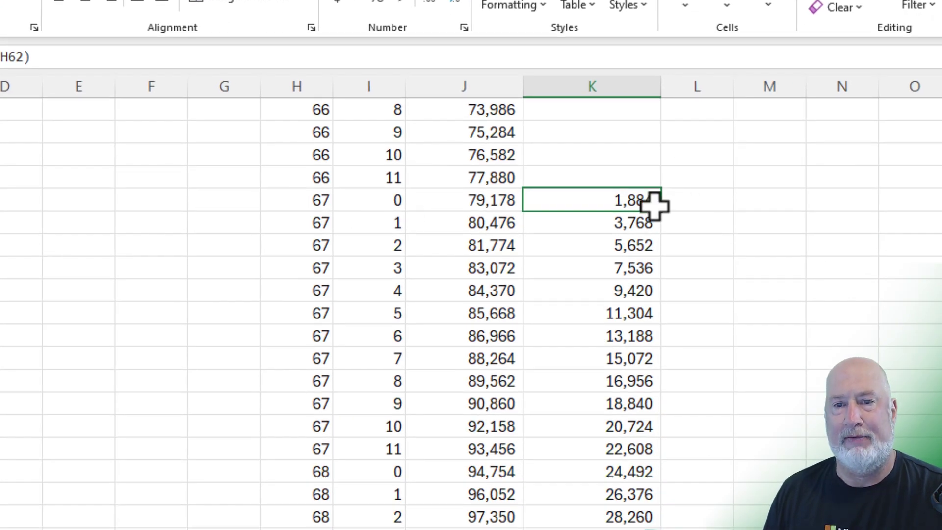
{"action": "scroll", "coordinate": [658, 221], "scroll_direction": "down", "scroll_amount": 1}
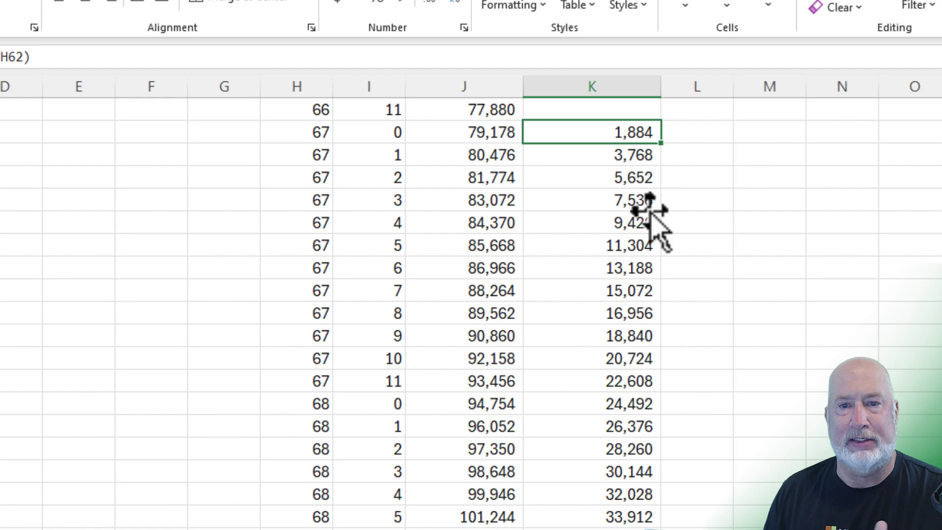
{"action": "scroll", "coordinate": [659, 221], "scroll_direction": "down", "scroll_amount": 5}
{"action": "scroll", "coordinate": [658, 221], "scroll_direction": "down", "scroll_amount": 5}
{"action": "scroll", "coordinate": [658, 221], "scroll_direction": "down", "scroll_amount": 5}
{"action": "scroll", "coordinate": [658, 221], "scroll_direction": "down", "scroll_amount": 5}
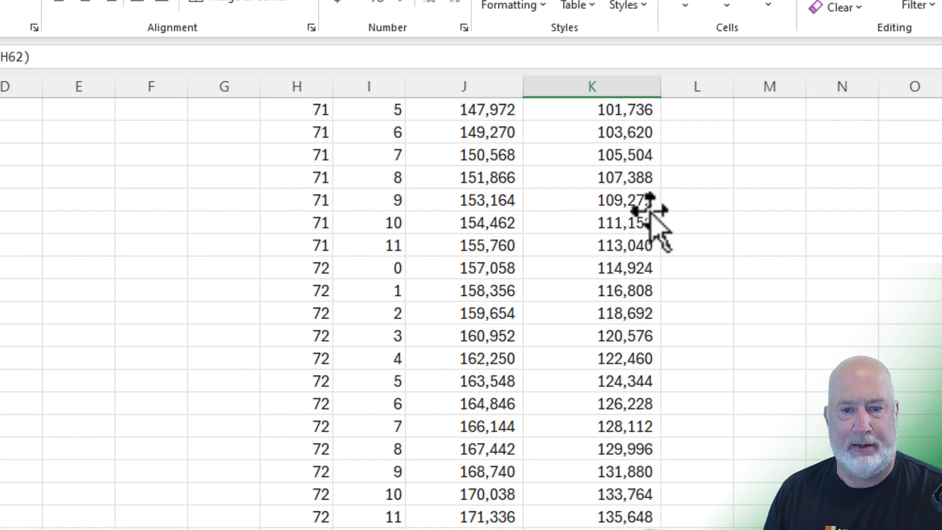
{"action": "scroll", "coordinate": [658, 221], "scroll_direction": "down", "scroll_amount": 5}
{"action": "scroll", "coordinate": [659, 221], "scroll_direction": "down", "scroll_amount": 5}
{"action": "scroll", "coordinate": [659, 221], "scroll_direction": "down", "scroll_amount": 3}
{"action": "scroll", "coordinate": [659, 220], "scroll_direction": "down", "scroll_amount": 4}
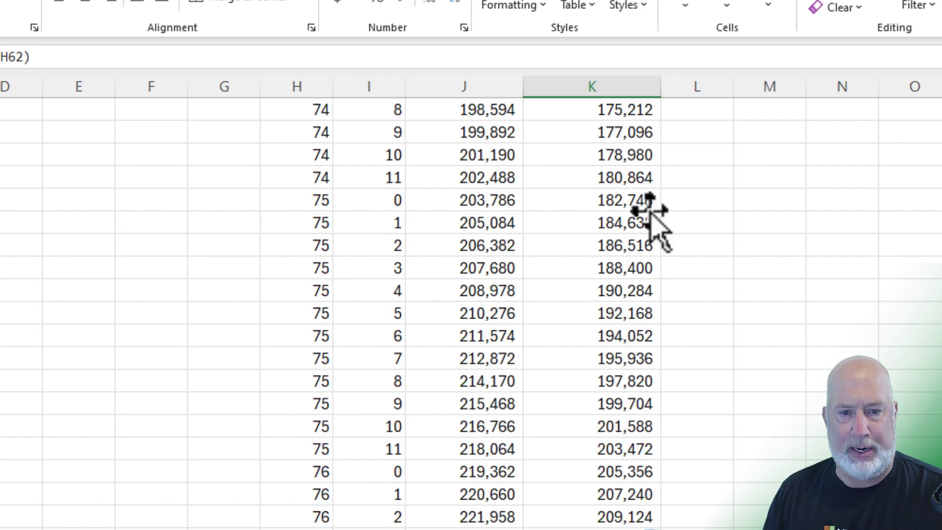
{"action": "scroll", "coordinate": [659, 221], "scroll_direction": "down", "scroll_amount": 1}
{"action": "scroll", "coordinate": [659, 222], "scroll_direction": "down", "scroll_amount": 2}
{"action": "scroll", "coordinate": [659, 221], "scroll_direction": "up", "scroll_amount": 1}
{"action": "scroll", "coordinate": [659, 221], "scroll_direction": "down", "scroll_amount": 2}
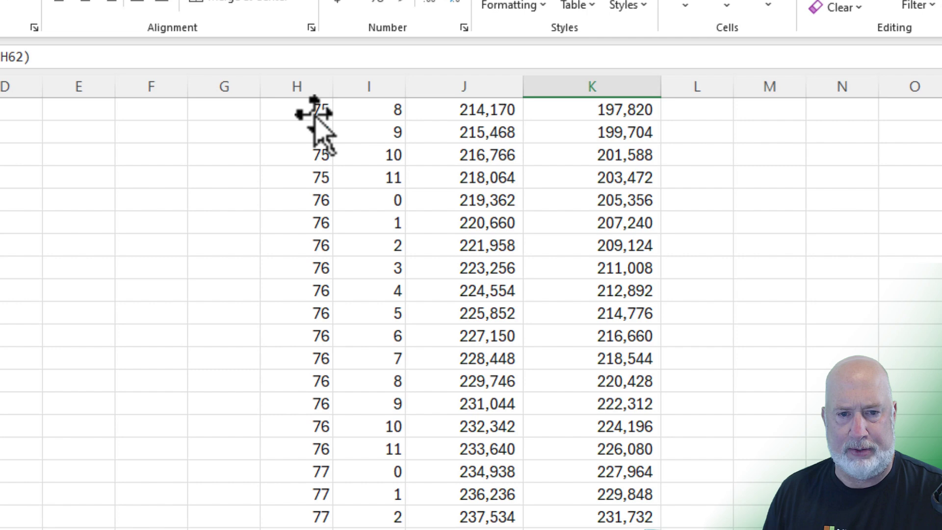
{"action": "left_click", "coordinate": [699, 178]}
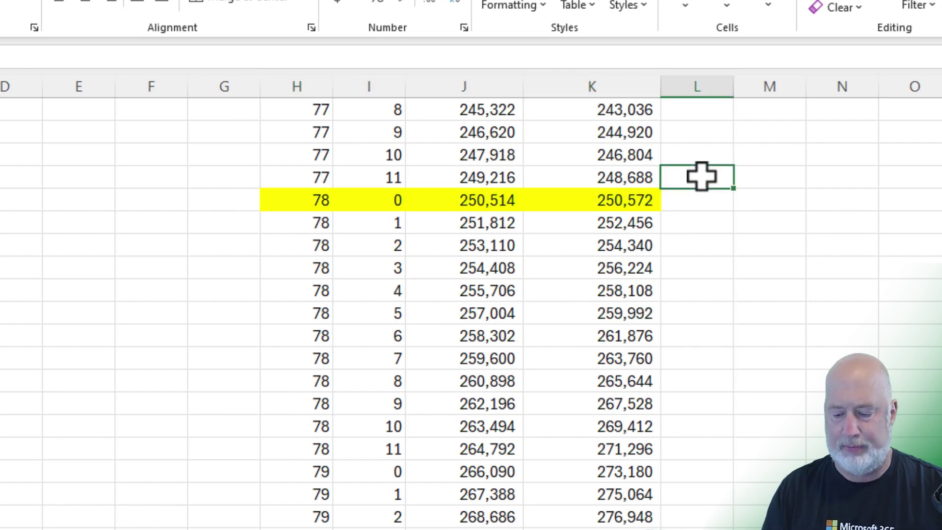
{"action": "type", "text": "=J193"}
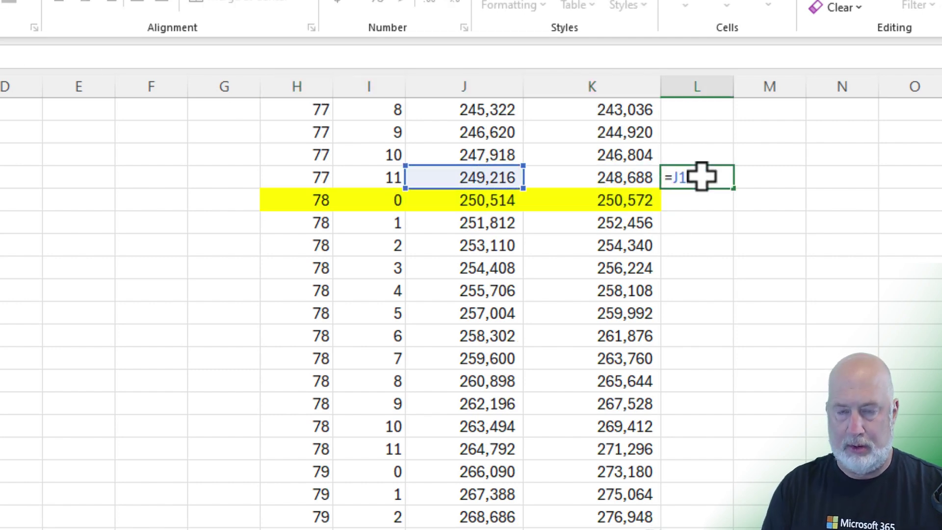
{"action": "type", "text": "-K193"}
{"action": "key", "text": "Return"}
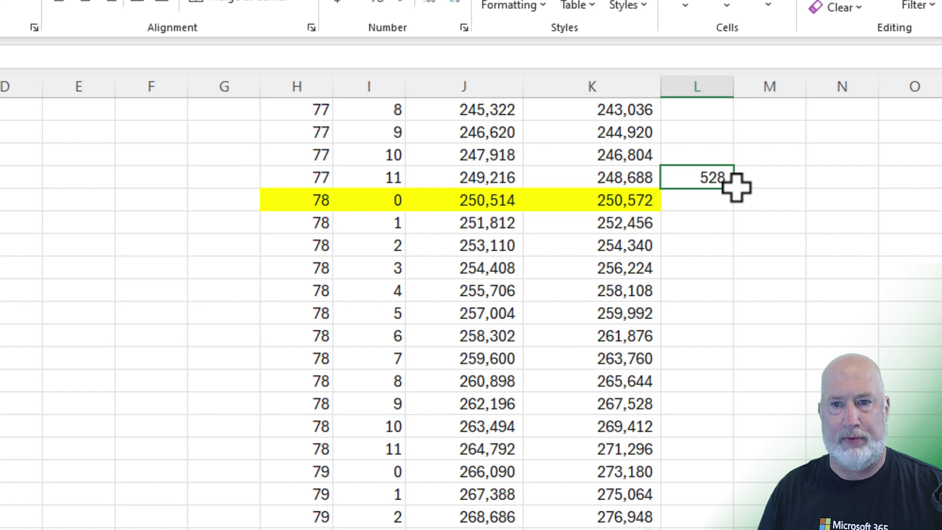
{"action": "left_click_drag", "start_coordinate": [734, 189], "coordinate": [733, 233]}
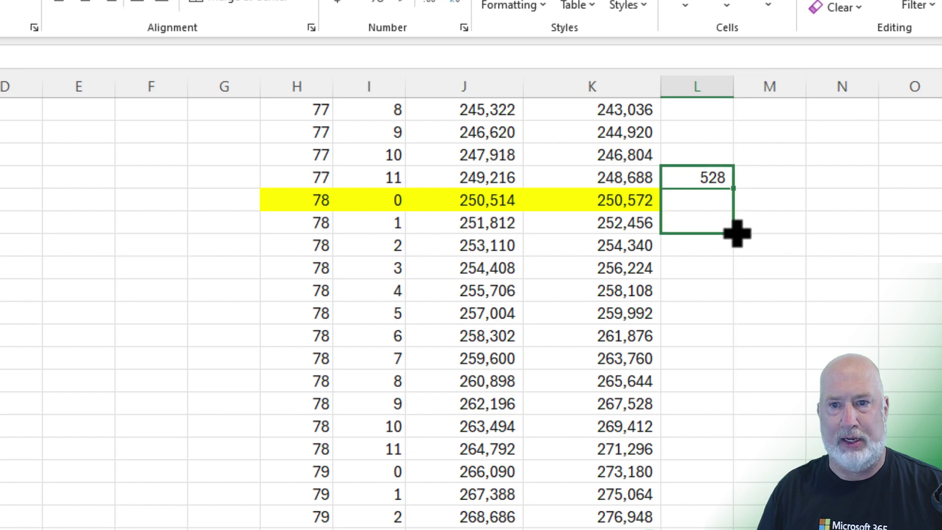
{"action": "left_click", "coordinate": [699, 200]}
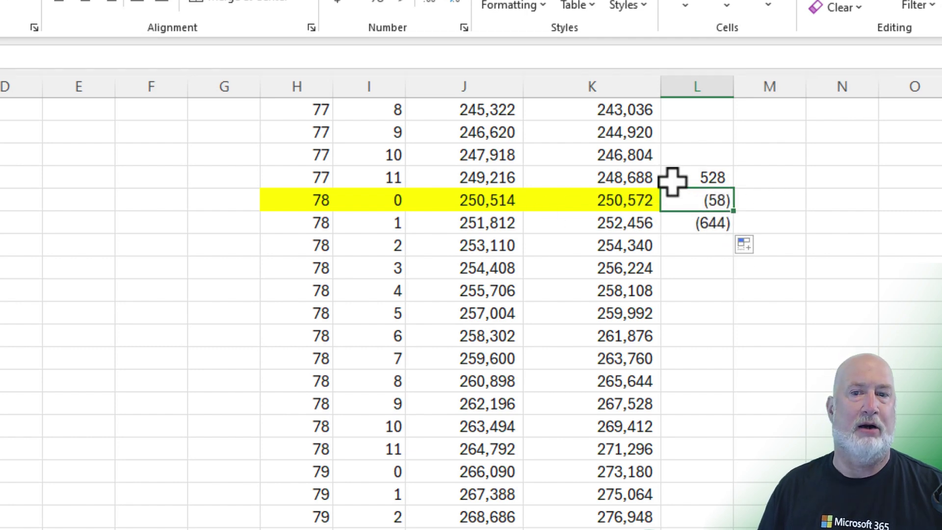
{"action": "left_click_drag", "start_coordinate": [697, 177], "coordinate": [697, 223]}
{"action": "key", "text": "Delete"}
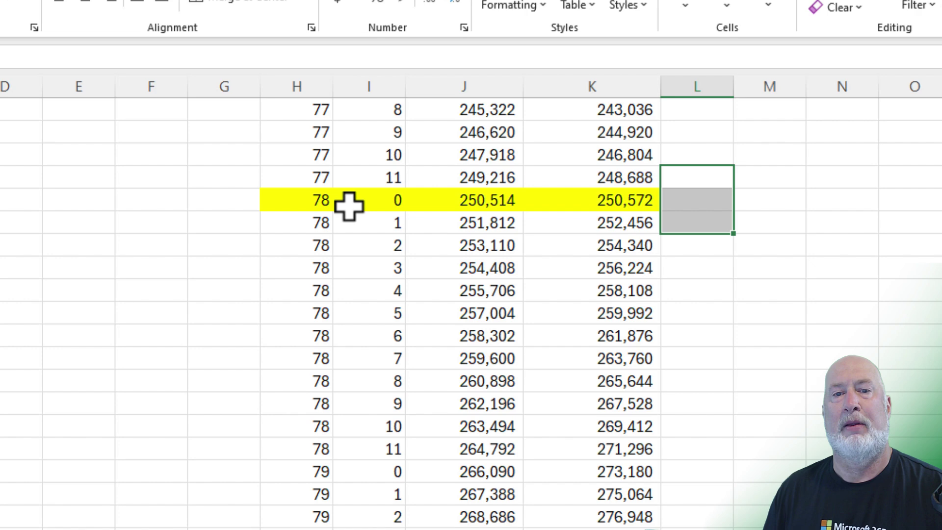
{"action": "left_click", "coordinate": [354, 200]}
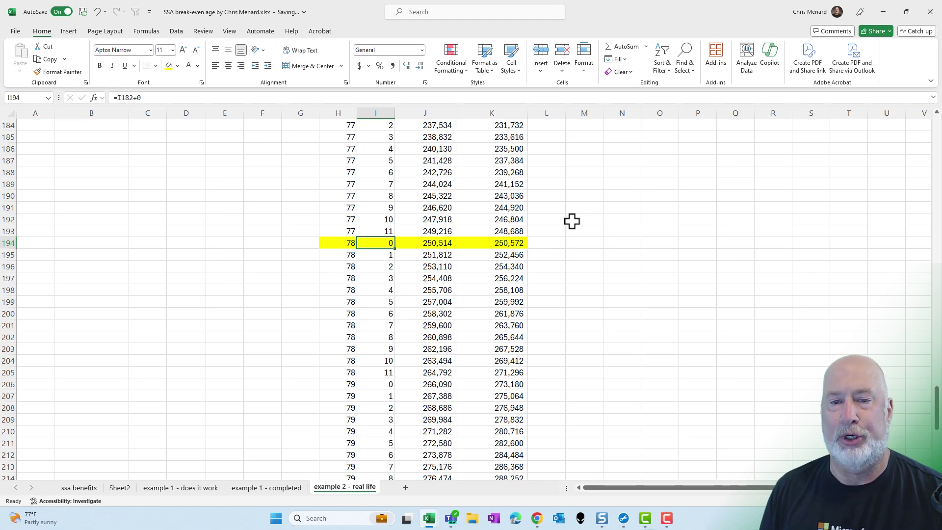
{"action": "scroll", "coordinate": [572, 220], "scroll_direction": "up", "scroll_amount": 13}
{"action": "scroll", "coordinate": [571, 221], "scroll_direction": "up", "scroll_amount": 8}
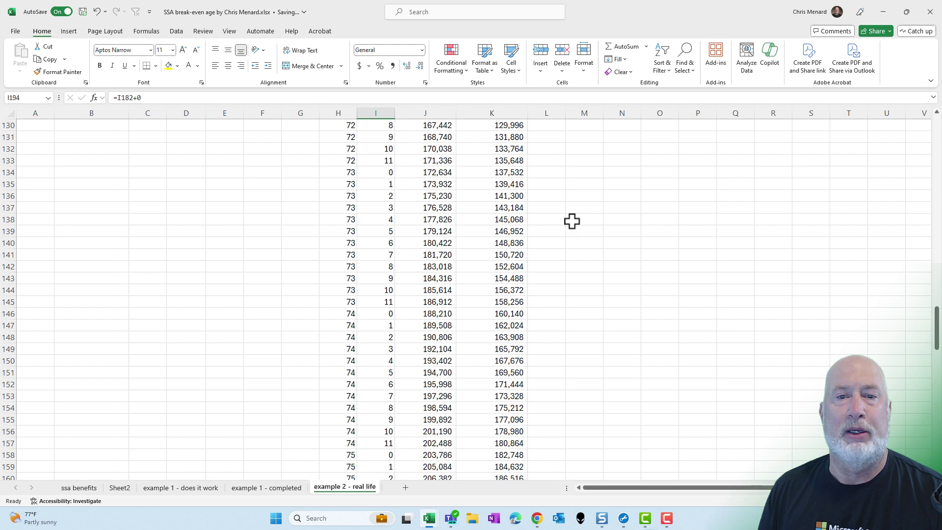
{"action": "scroll", "coordinate": [572, 221], "scroll_direction": "up", "scroll_amount": 8}
{"action": "scroll", "coordinate": [572, 221], "scroll_direction": "up", "scroll_amount": 8}
{"action": "scroll", "coordinate": [573, 221], "scroll_direction": "up", "scroll_amount": 7}
{"action": "scroll", "coordinate": [571, 221], "scroll_direction": "up", "scroll_amount": 5}
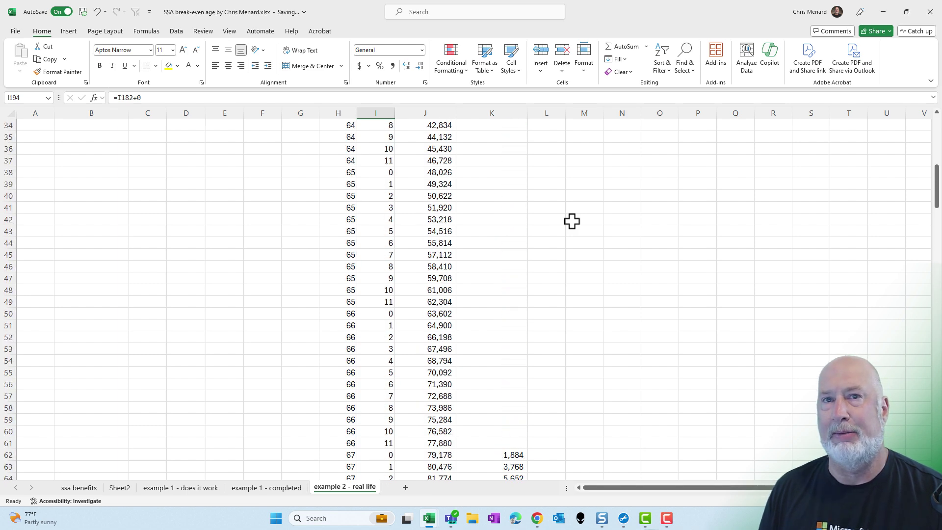
{"action": "scroll", "coordinate": [572, 221], "scroll_direction": "up", "scroll_amount": 4}
{"action": "scroll", "coordinate": [572, 221], "scroll_direction": "up", "scroll_amount": 4}
{"action": "scroll", "coordinate": [572, 221], "scroll_direction": "up", "scroll_amount": 3}
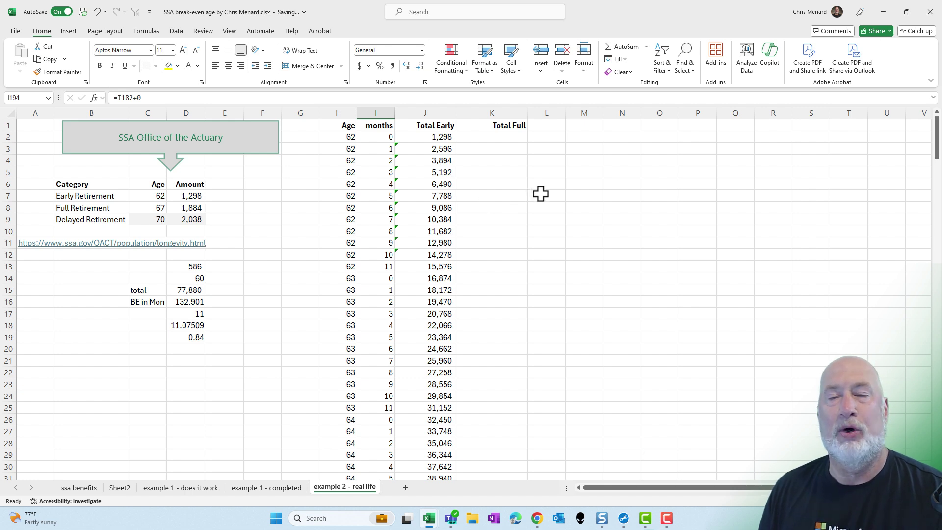
Step: Open the SSA link and submit Male, born August 10, 1973, in the calculator
{"action": "left_click", "coordinate": [40, 246]}
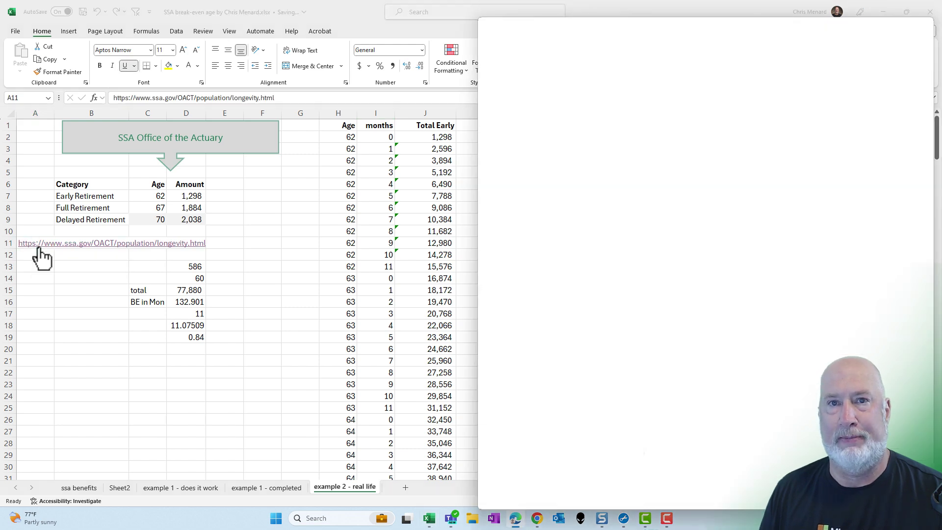
{"action": "left_click", "coordinate": [900, 28]}
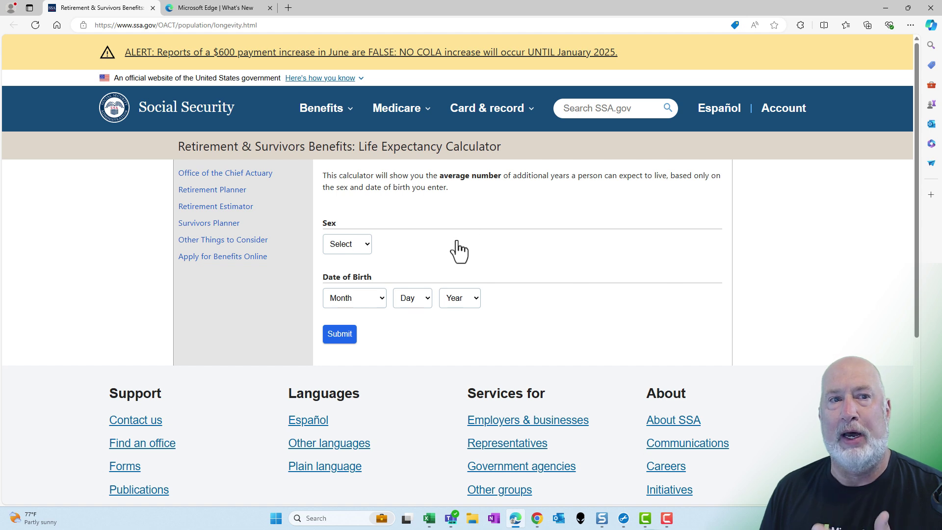
{"action": "left_click", "coordinate": [366, 248]}
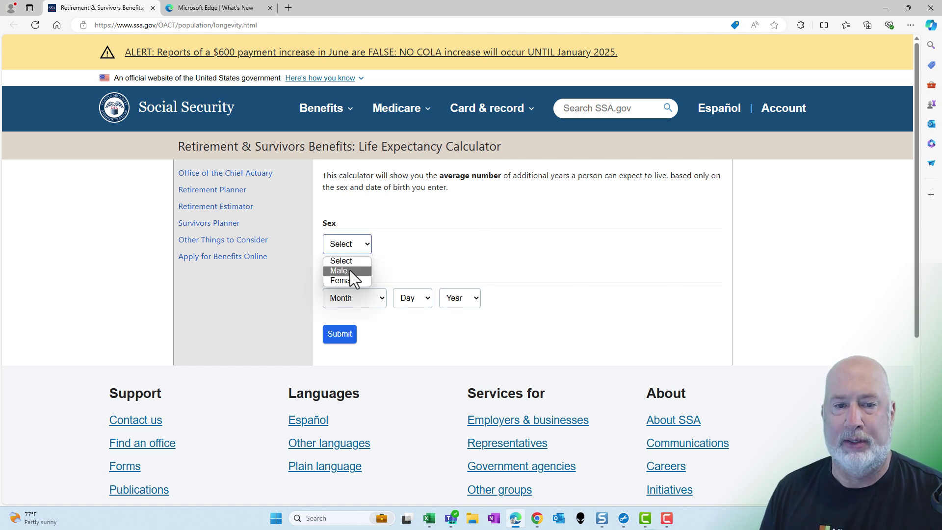
{"action": "left_click", "coordinate": [349, 270]}
{"action": "left_click", "coordinate": [369, 300]}
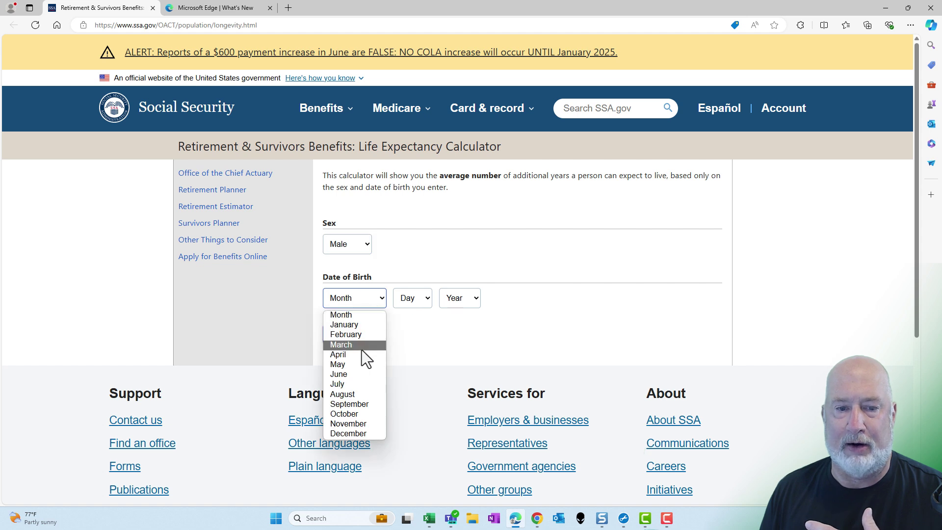
{"action": "left_click", "coordinate": [358, 393]}
{"action": "left_click", "coordinate": [412, 299]}
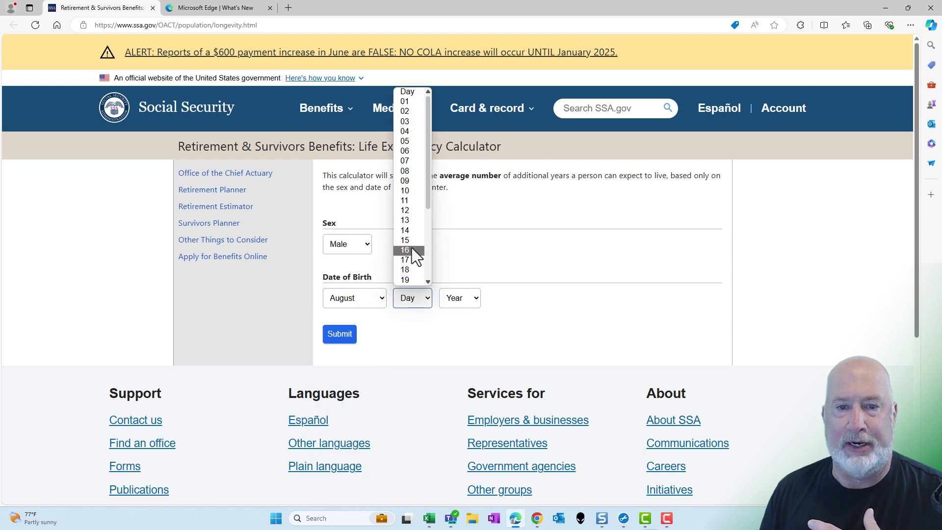
{"action": "left_click", "coordinate": [408, 191]}
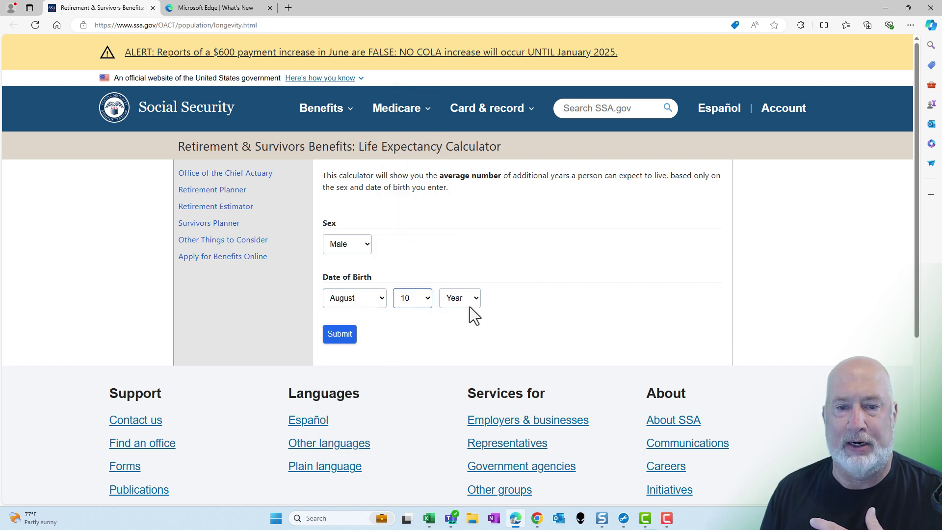
{"action": "left_click", "coordinate": [470, 299]}
{"action": "left_click_drag", "start_coordinate": [477, 110], "coordinate": [481, 205]}
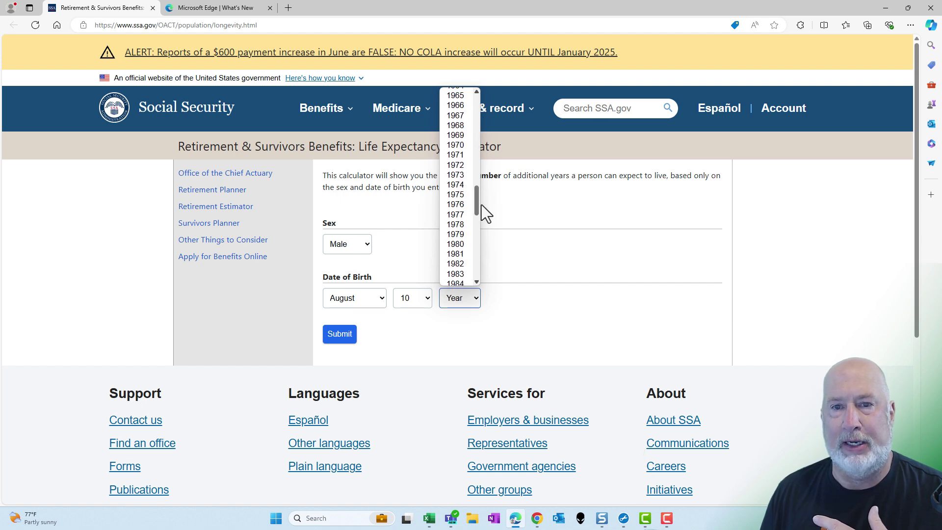
{"action": "left_click", "coordinate": [456, 174]}
{"action": "left_click", "coordinate": [339, 333]}
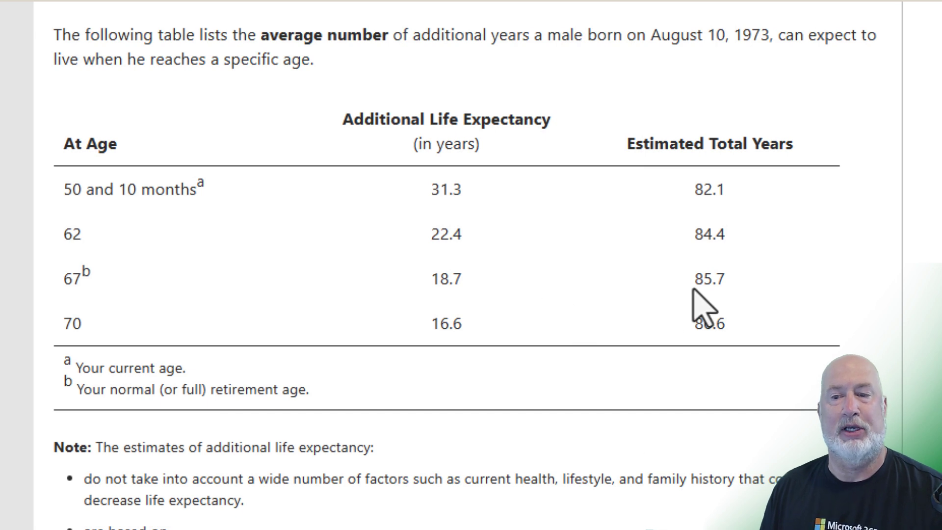
Step: Go back to the blank SSA form, then return to Excel and select K8
{"action": "key", "text": "alt+Left"}
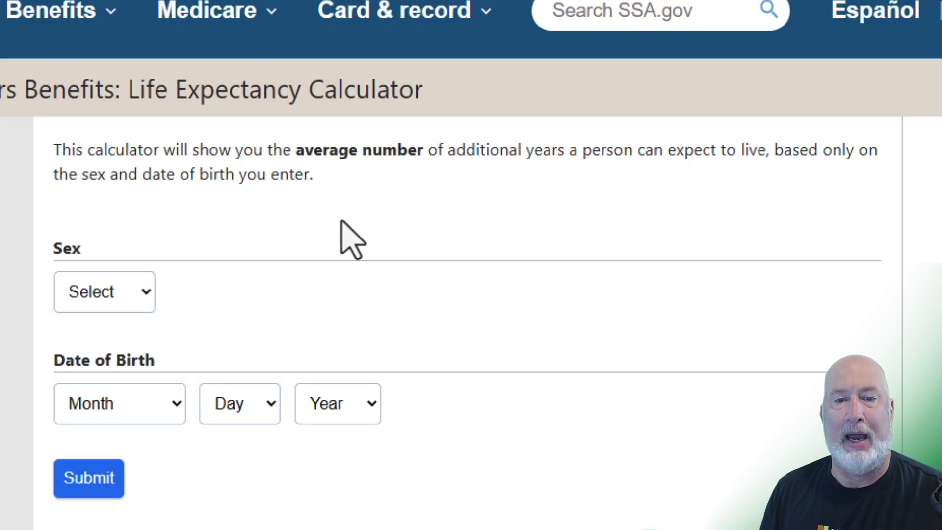
{"action": "left_click", "coordinate": [143, 292]}
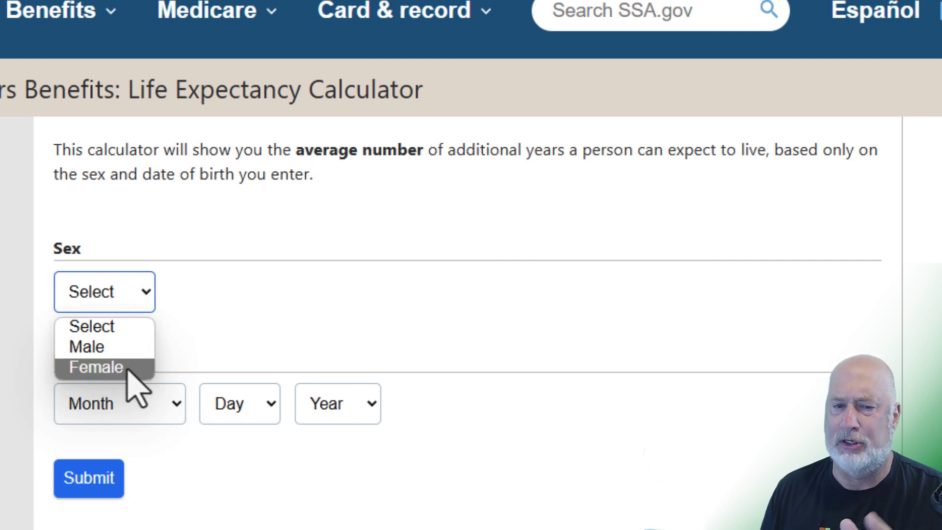
{"action": "left_click", "coordinate": [287, 327]}
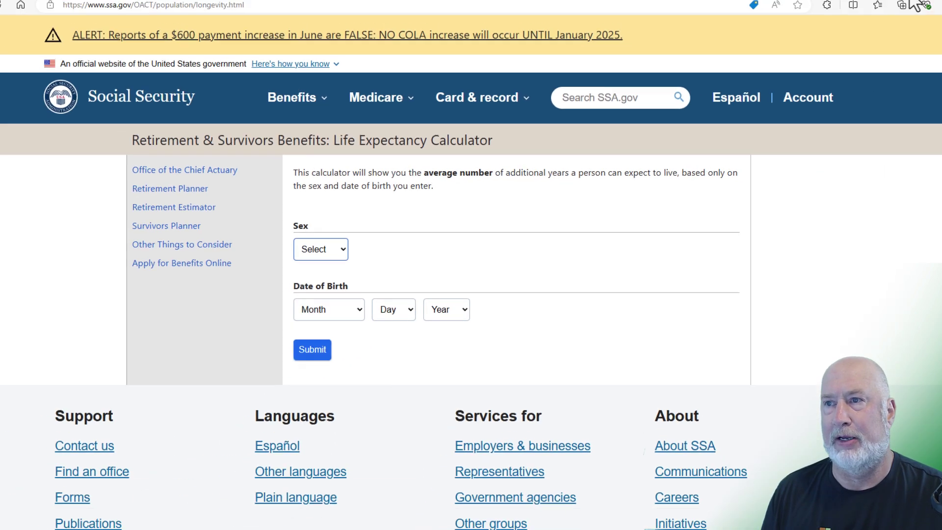
{"action": "left_click", "coordinate": [913, 4]}
{"action": "left_click", "coordinate": [513, 211]}
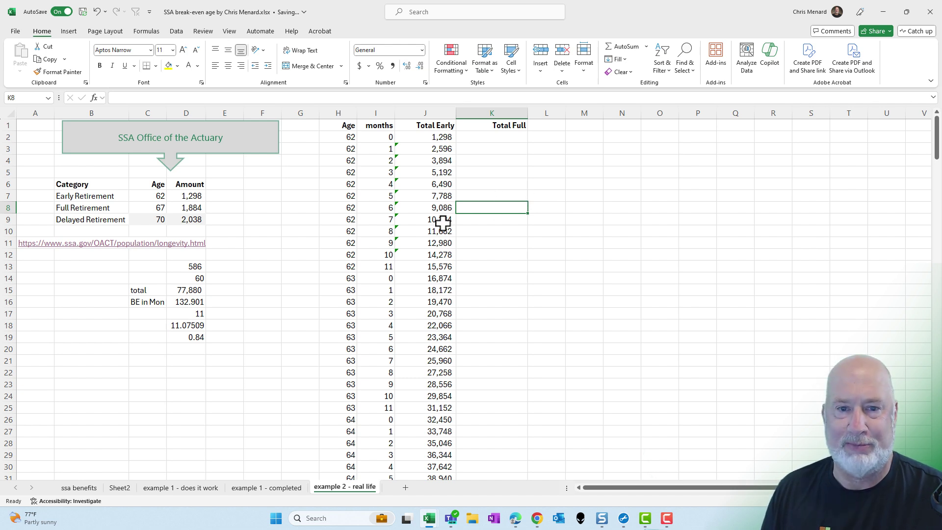
{"action": "left_click", "coordinate": [443, 220]}
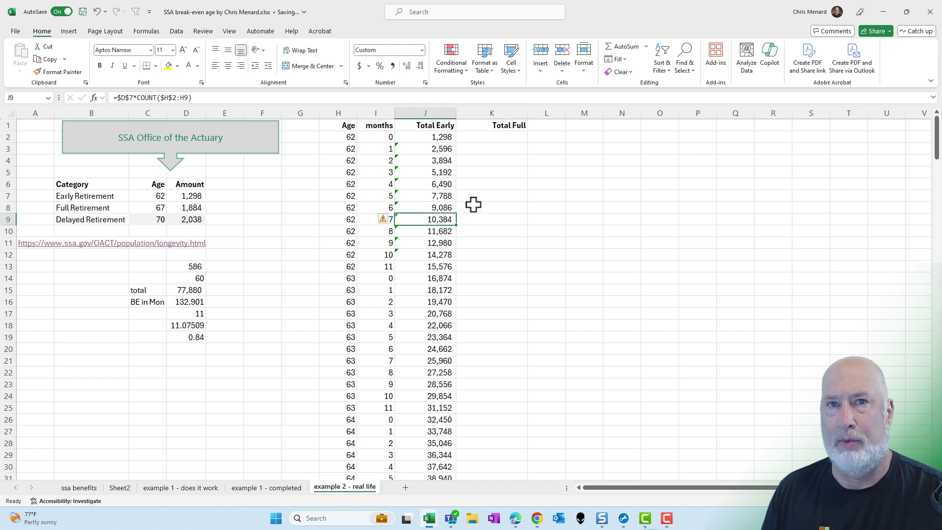
Step: Switch to the 'example 1 - completed' sheet
{"action": "left_click", "coordinate": [266, 488]}
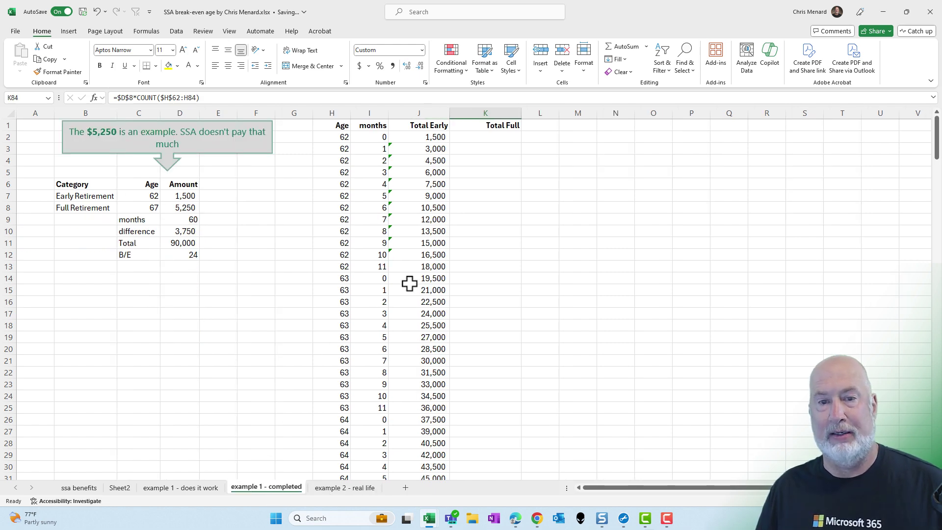
{"action": "scroll", "coordinate": [401, 269], "scroll_direction": "down", "scroll_amount": 3}
{"action": "scroll", "coordinate": [401, 269], "scroll_direction": "down", "scroll_amount": 3}
{"action": "scroll", "coordinate": [401, 269], "scroll_direction": "up", "scroll_amount": 6}
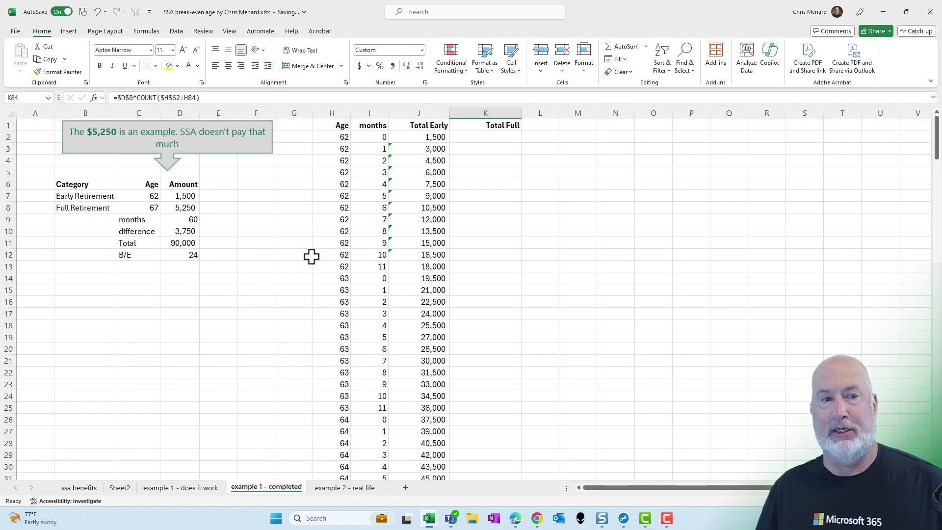
{"action": "scroll", "coordinate": [199, 291], "scroll_direction": "down", "scroll_amount": 3}
{"action": "scroll", "coordinate": [402, 290], "scroll_direction": "down", "scroll_amount": 5}
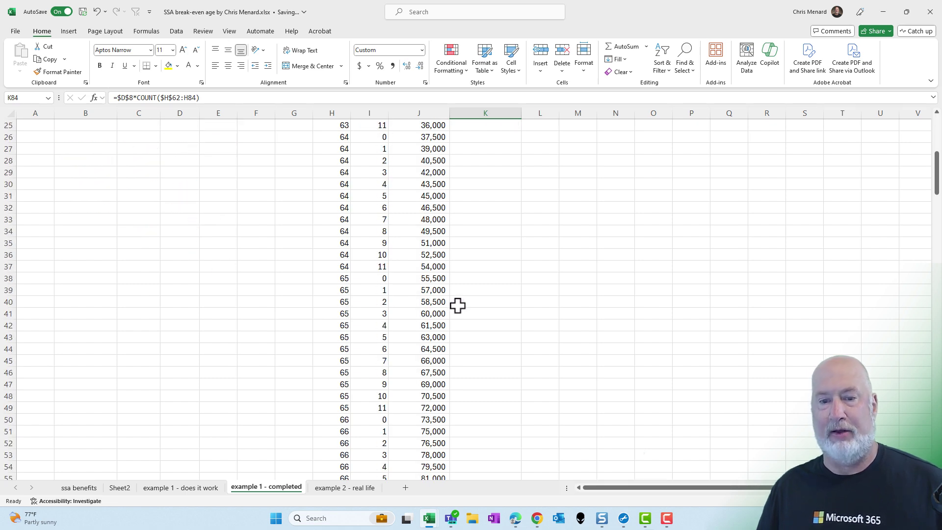
{"action": "scroll", "coordinate": [457, 305], "scroll_direction": "down", "scroll_amount": 4}
{"action": "scroll", "coordinate": [467, 309], "scroll_direction": "down", "scroll_amount": 5}
{"action": "scroll", "coordinate": [471, 316], "scroll_direction": "down", "scroll_amount": 5}
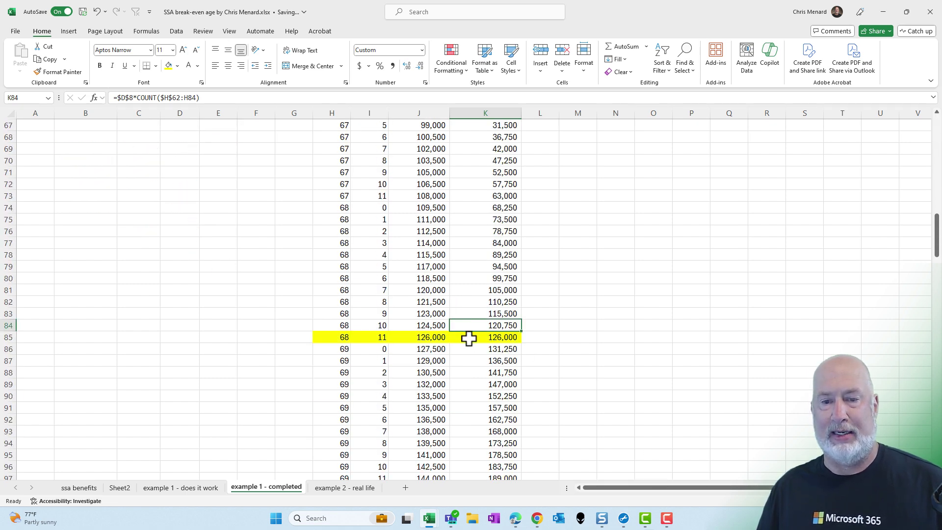
{"action": "scroll", "coordinate": [534, 298], "scroll_direction": "up", "scroll_amount": 6}
{"action": "scroll", "coordinate": [471, 331], "scroll_direction": "up", "scroll_amount": 6}
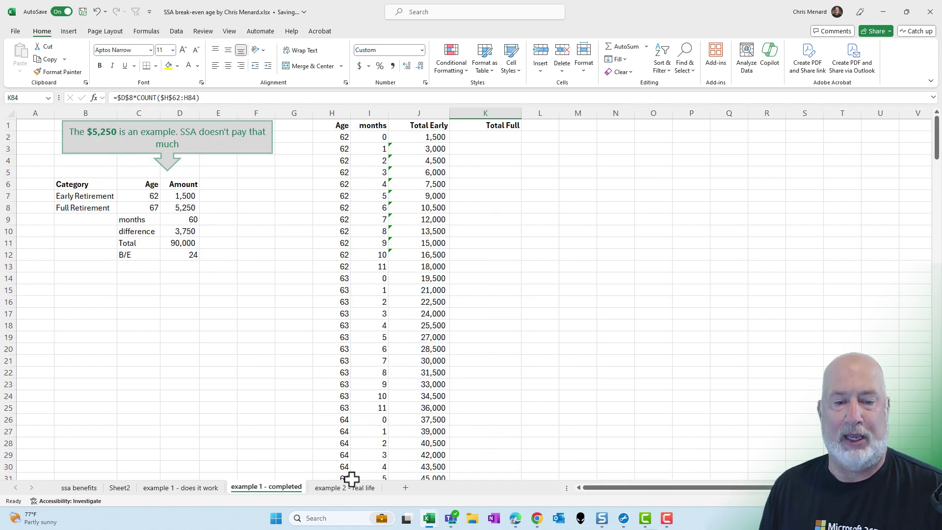